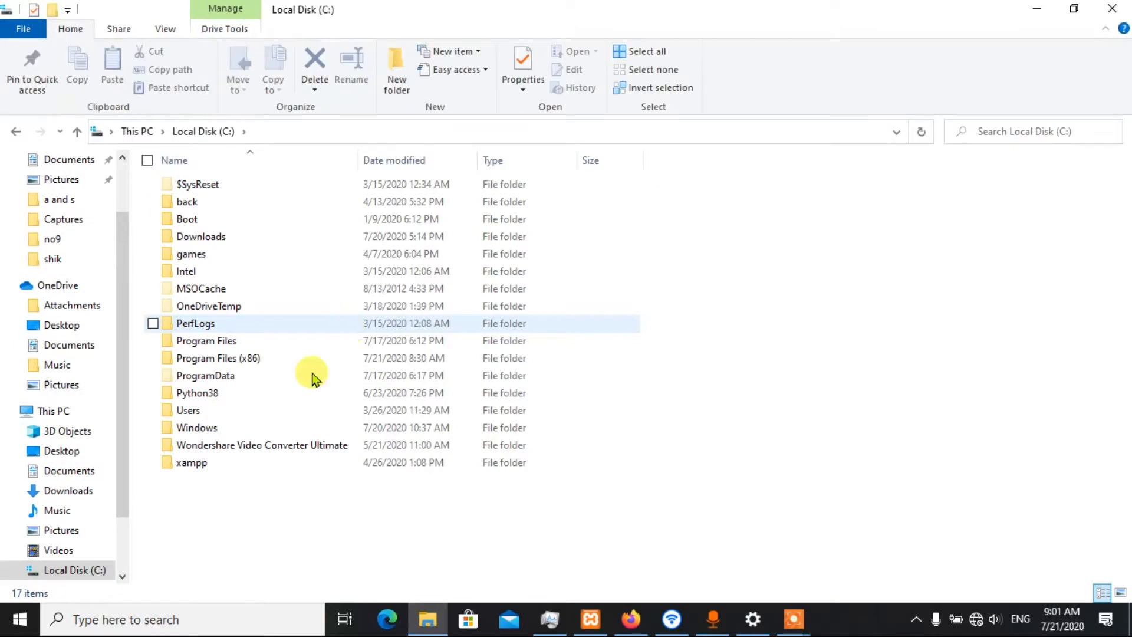
Open the htdocs folder inside xampp on Local Disk (C:) and browse its contents
{"action": "left_click", "coordinate": [197, 464]}
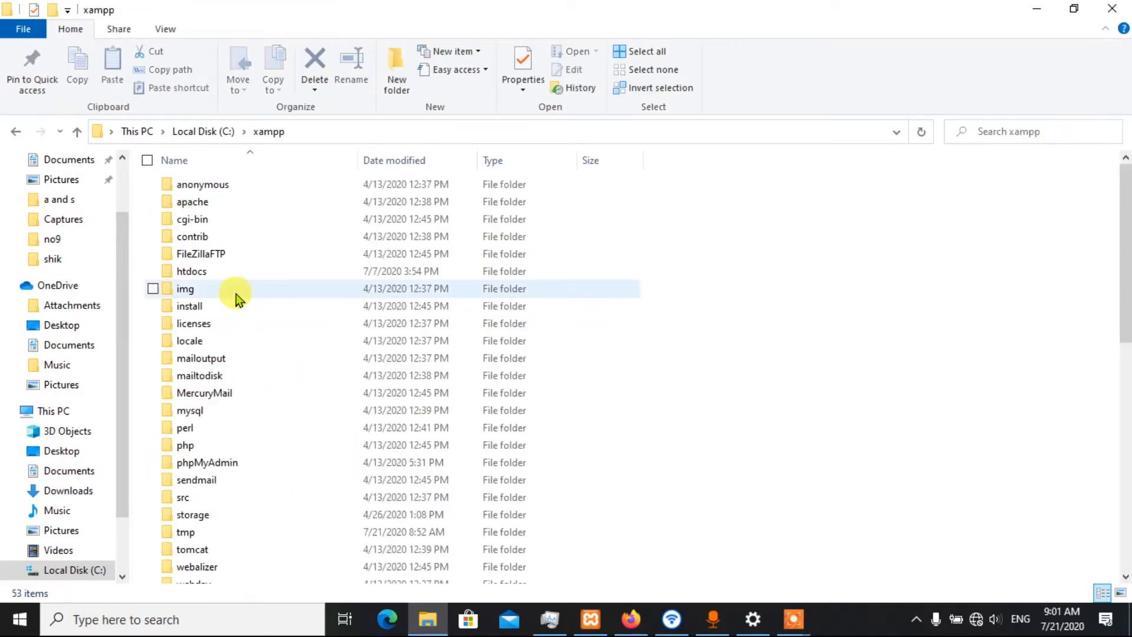
{"action": "double_click", "coordinate": [208, 272]}
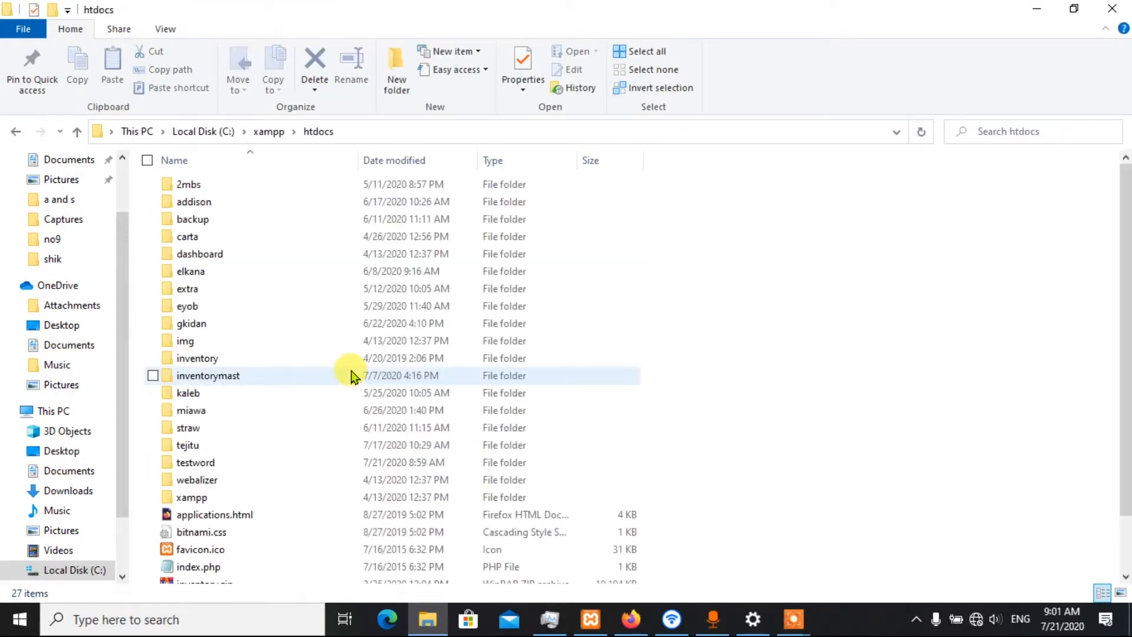
{"action": "scroll", "coordinate": [354, 371], "scroll_direction": "down", "scroll_amount": 2}
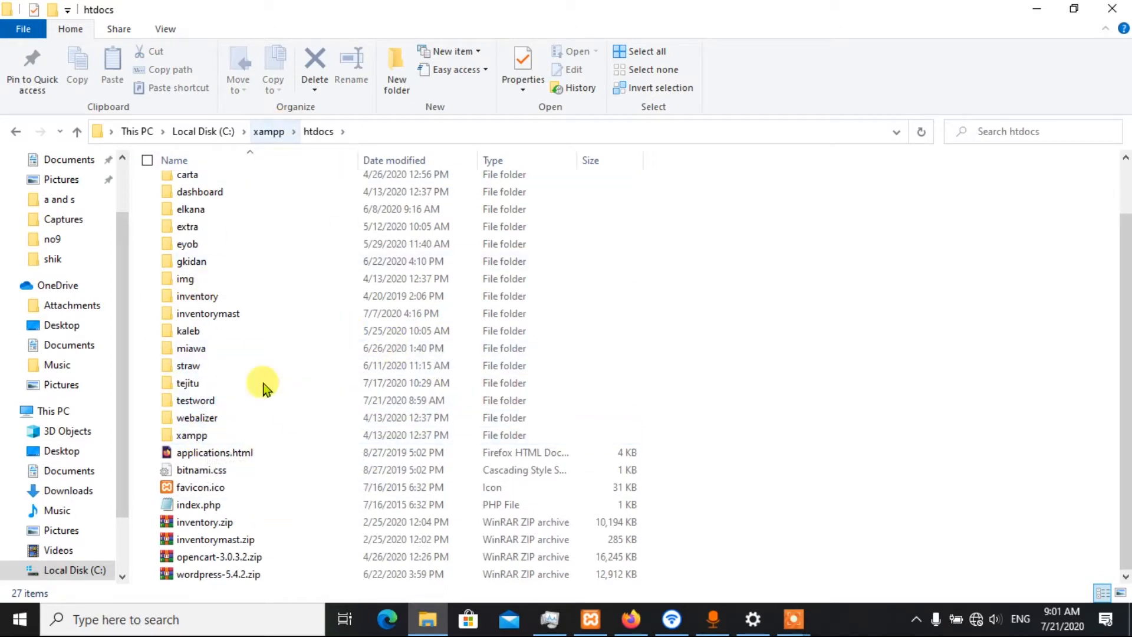
{"action": "scroll", "coordinate": [297, 400], "scroll_direction": "up", "scroll_amount": 2}
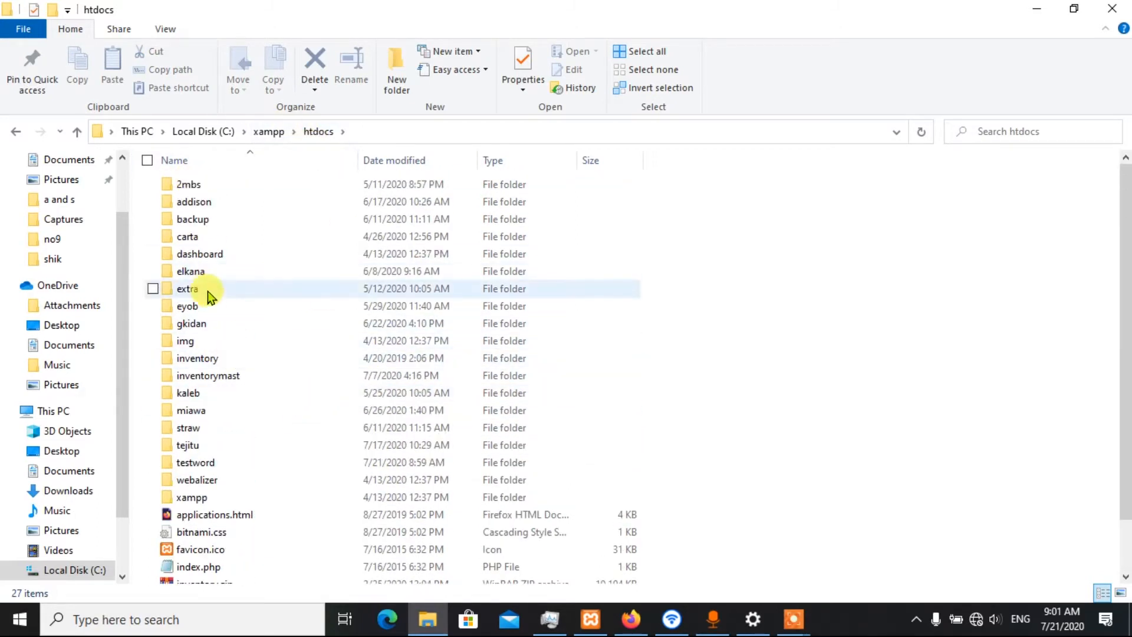
{"action": "scroll", "coordinate": [700, 379], "scroll_direction": "down", "scroll_amount": 2}
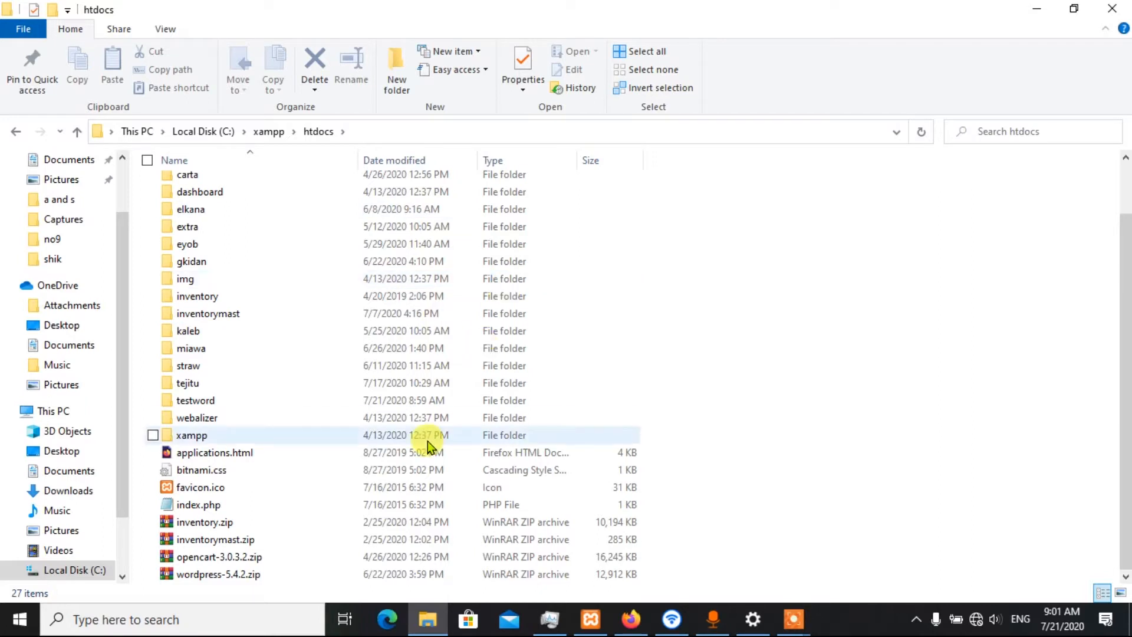
Locate wordpress-5.4.2.zip in htdocs and check the contents of the testword folder
{"action": "left_click", "coordinate": [154, 575]}
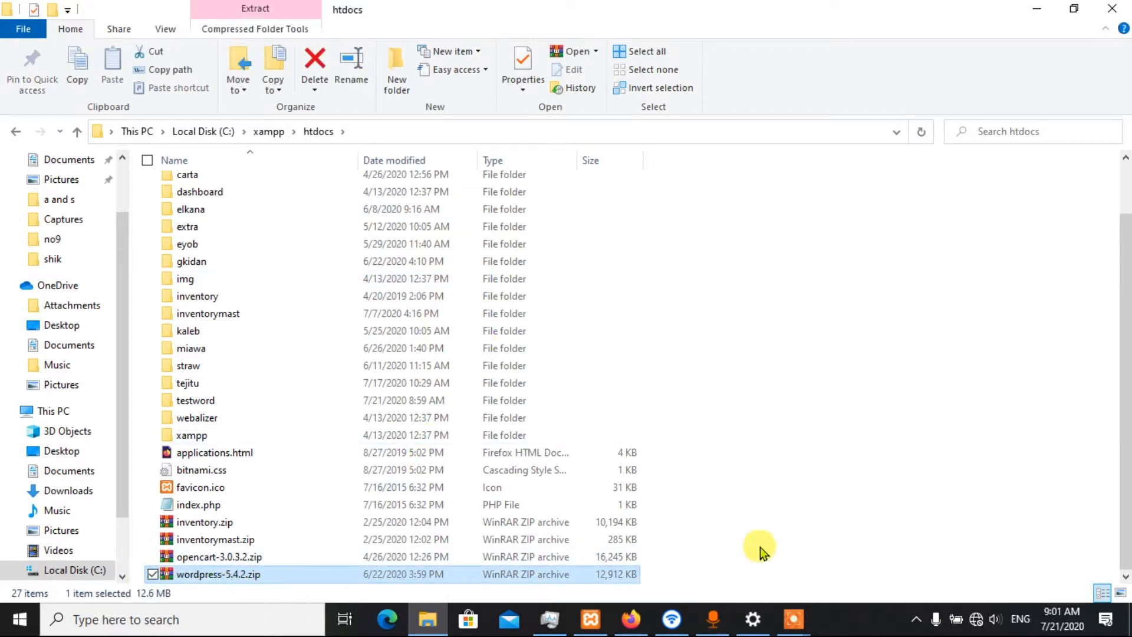
{"action": "left_click", "coordinate": [871, 229]}
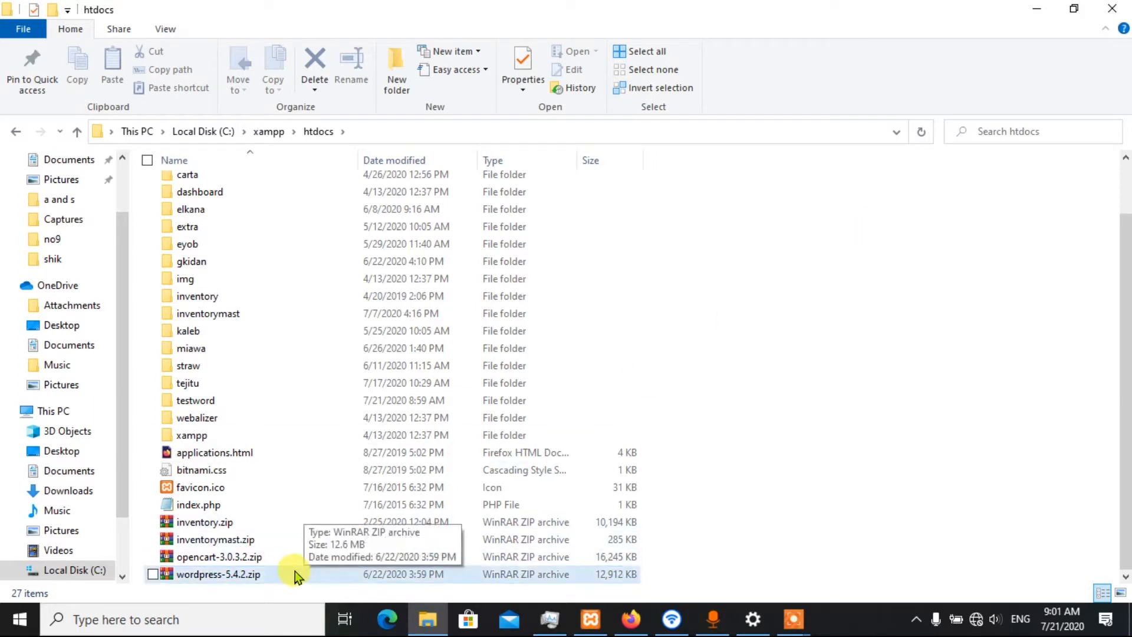
{"action": "left_click", "coordinate": [206, 575]}
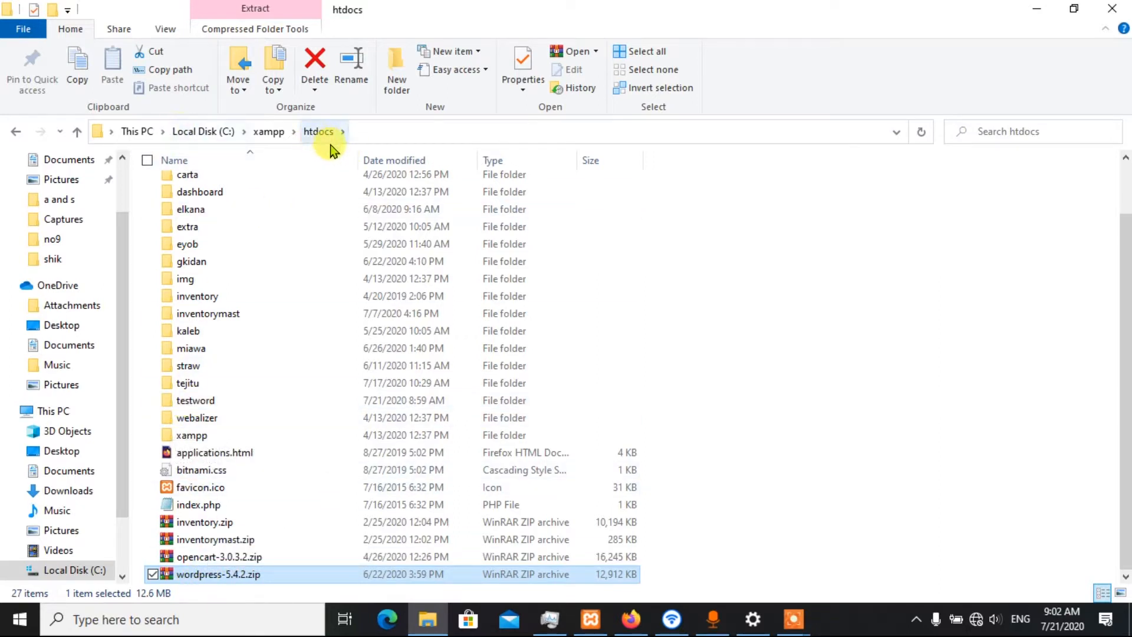
{"action": "double_click", "coordinate": [197, 401]}
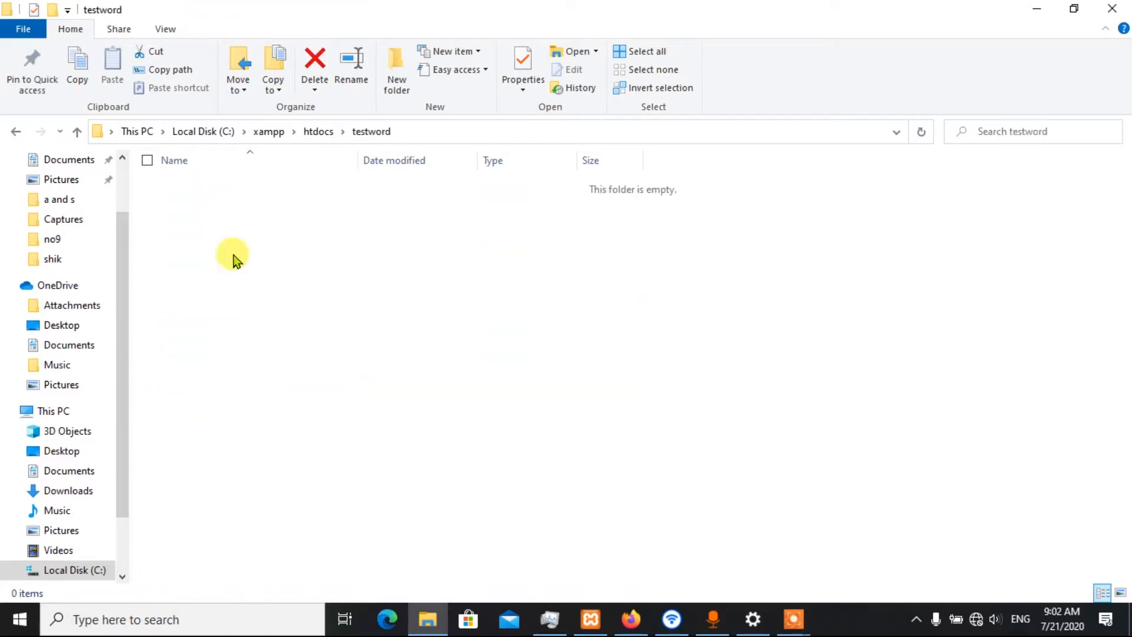
{"action": "left_click", "coordinate": [79, 135]}
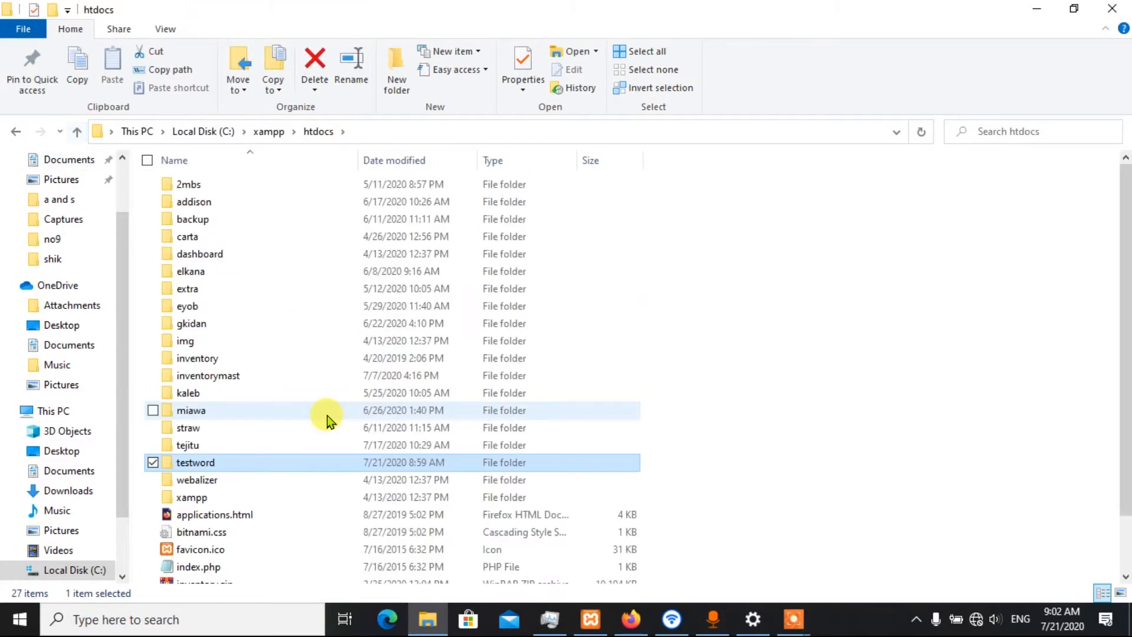
Copy wordpress-5.4.2.zip from htdocs into the testword folder
{"action": "scroll", "coordinate": [289, 431], "scroll_direction": "down", "scroll_amount": 2}
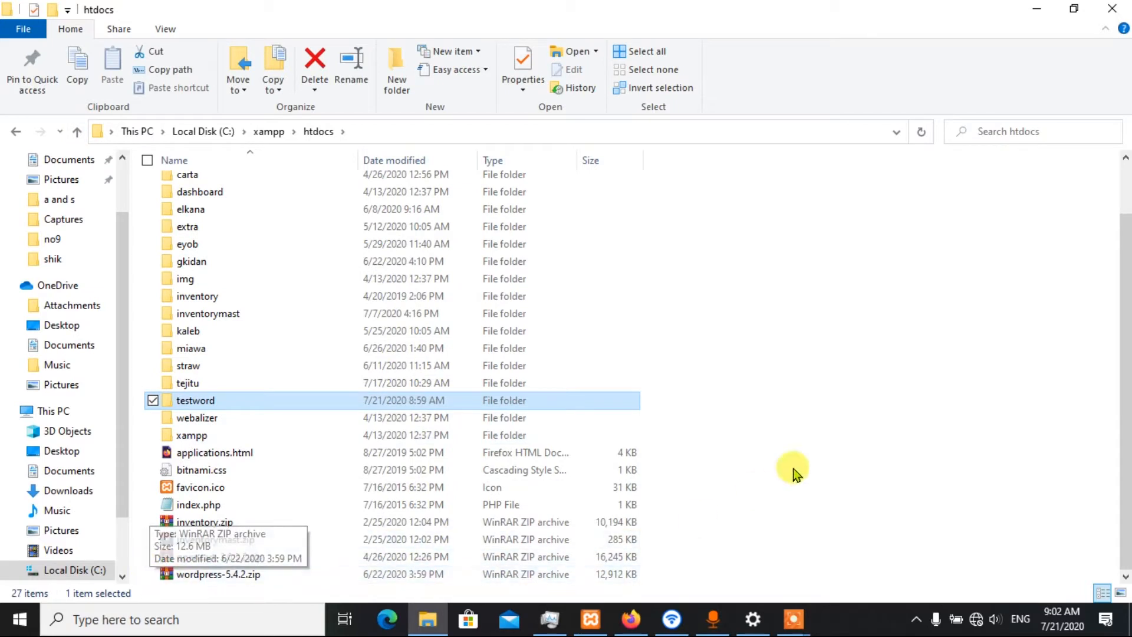
{"action": "left_click", "coordinate": [829, 417]}
{"action": "left_click", "coordinate": [183, 573]}
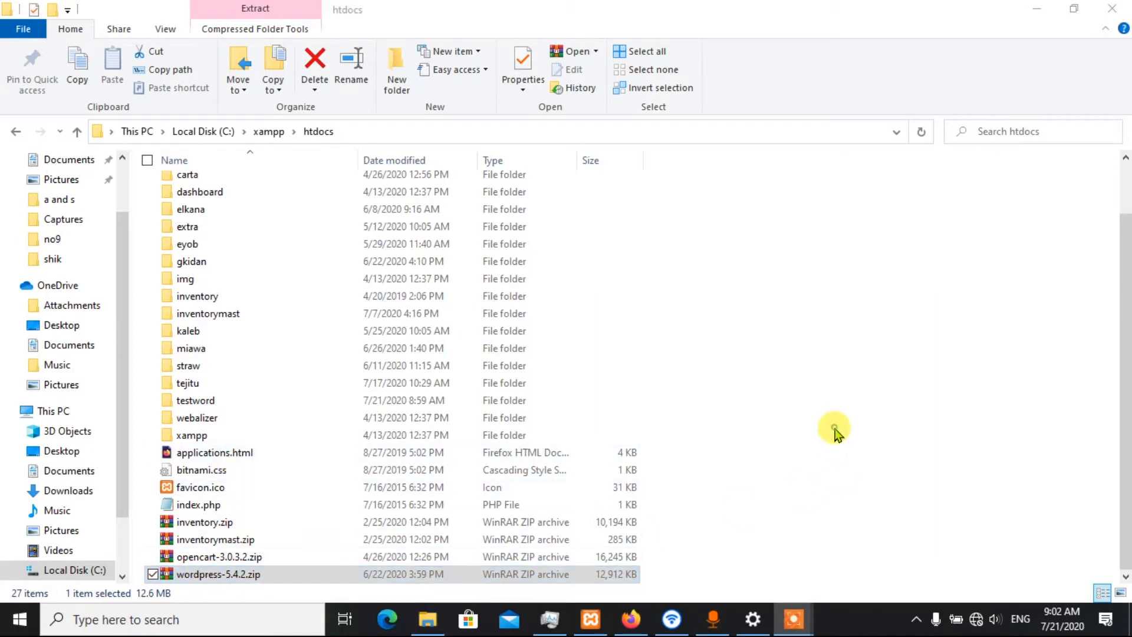
{"action": "left_click", "coordinate": [834, 430]}
{"action": "left_click", "coordinate": [265, 575]}
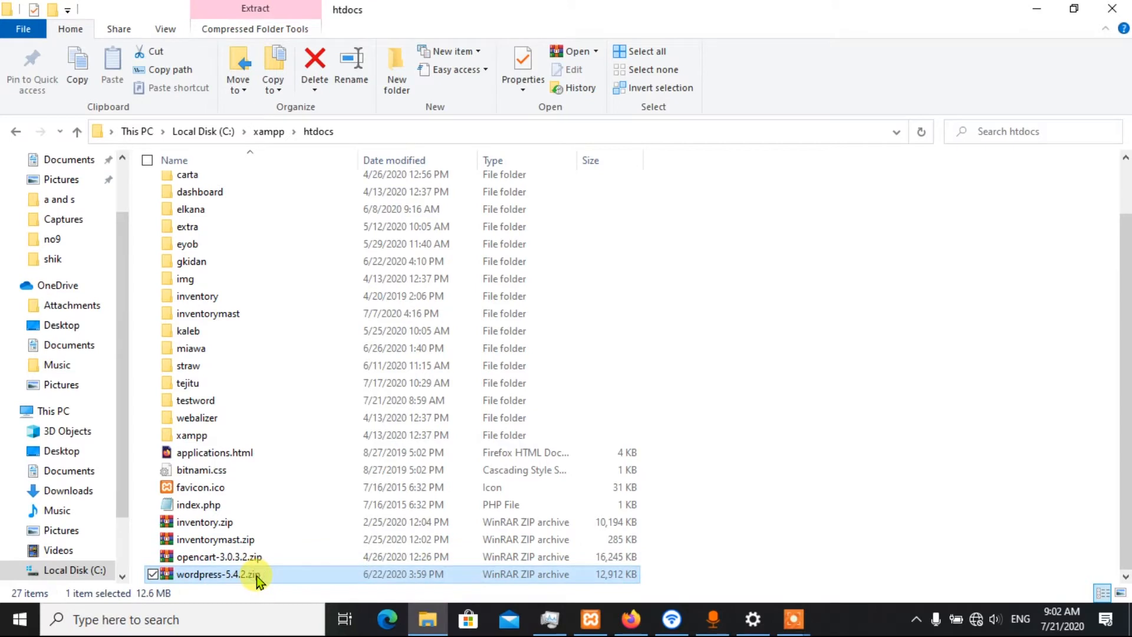
{"action": "key", "text": "ctrl+c"}
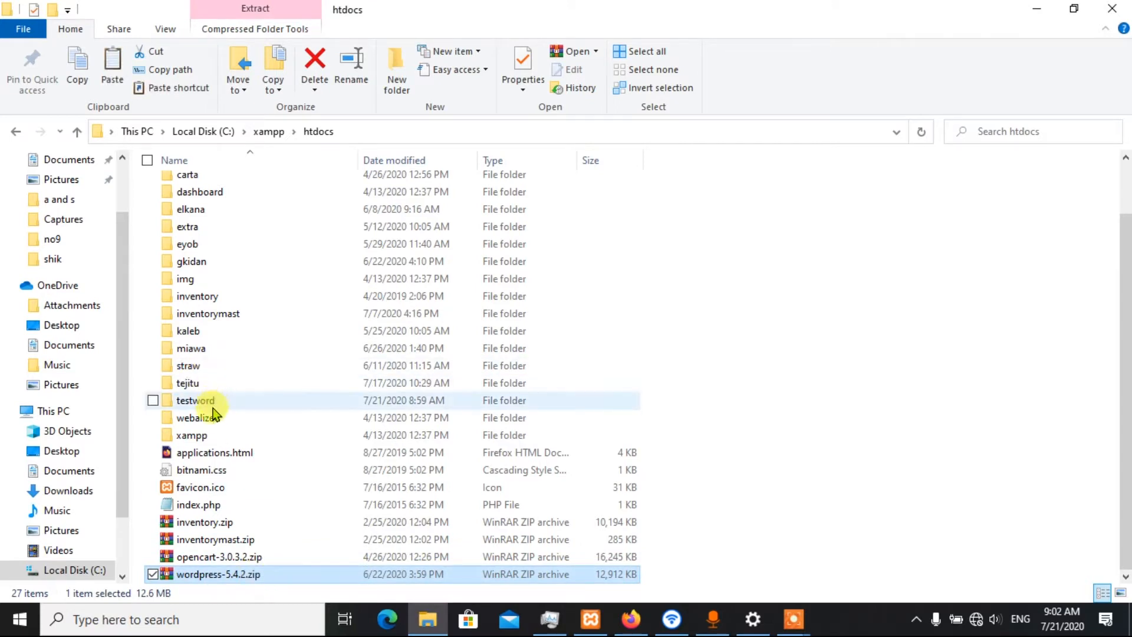
{"action": "double_click", "coordinate": [263, 402]}
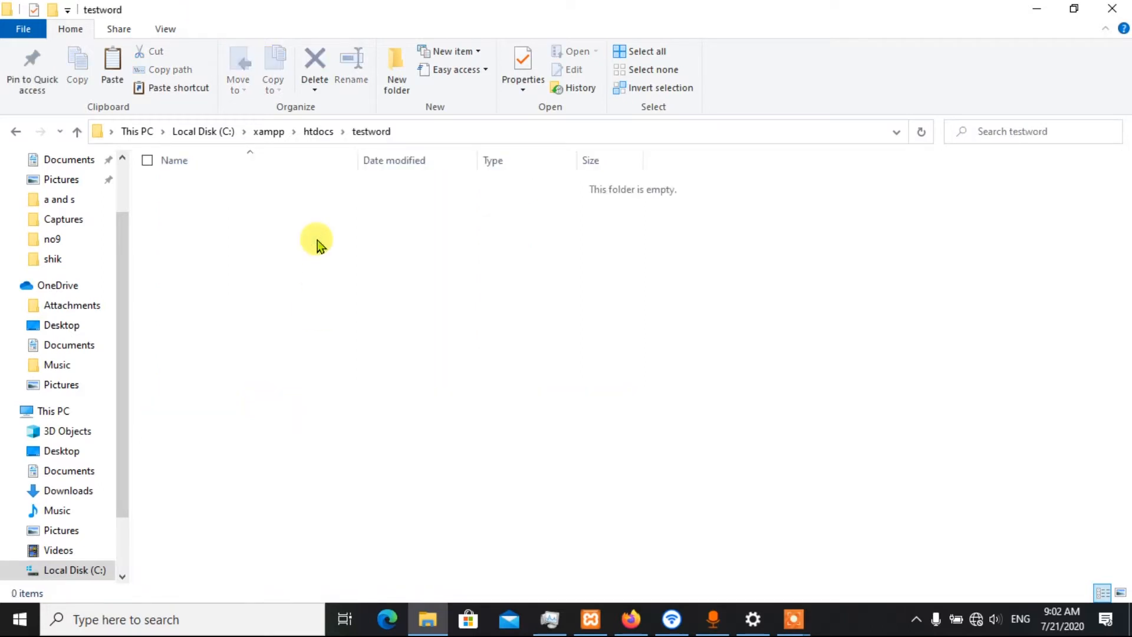
{"action": "key", "text": "ctrl+v"}
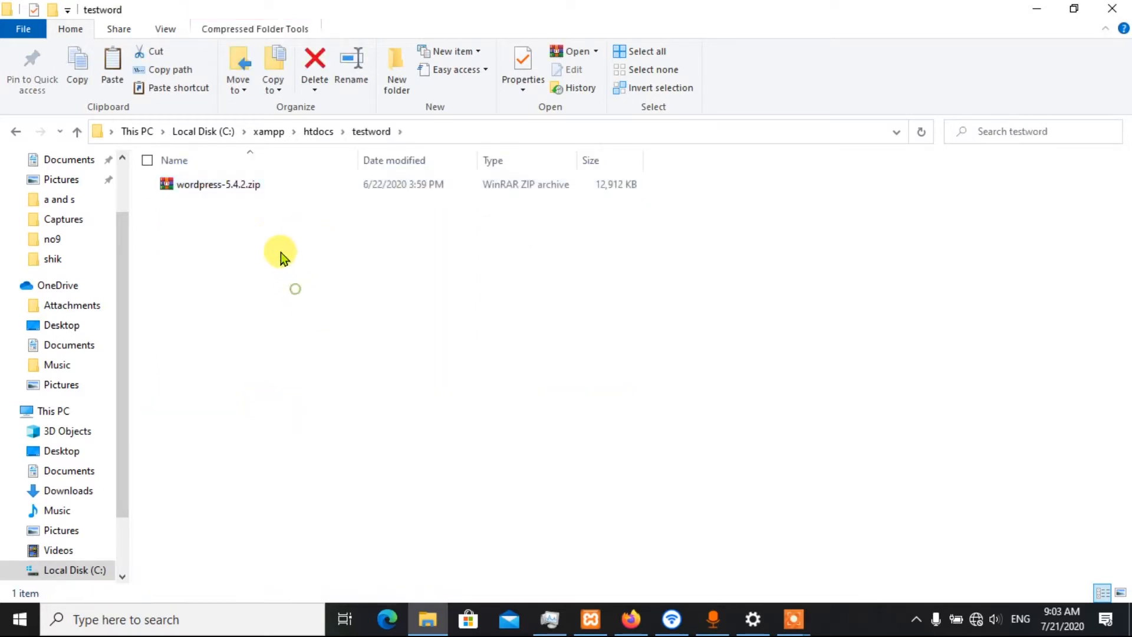
Extract the copied wordpress-5.4.2.zip archive directly into the testword folder
{"action": "left_click", "coordinate": [258, 183]}
{"action": "right_click", "coordinate": [258, 183]}
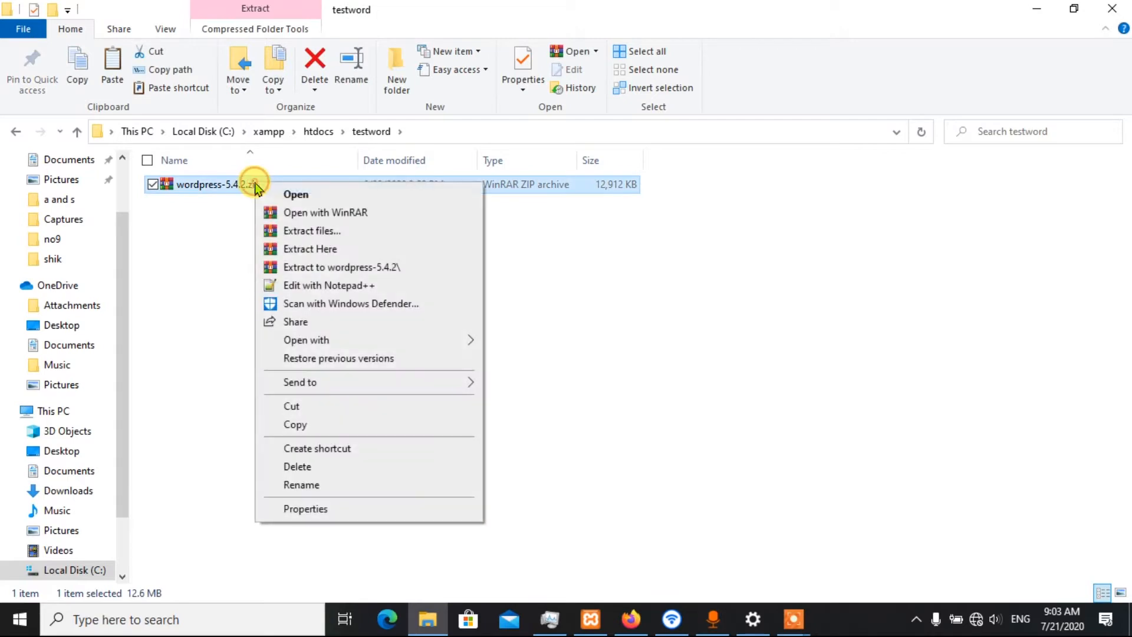
{"action": "left_click", "coordinate": [323, 250]}
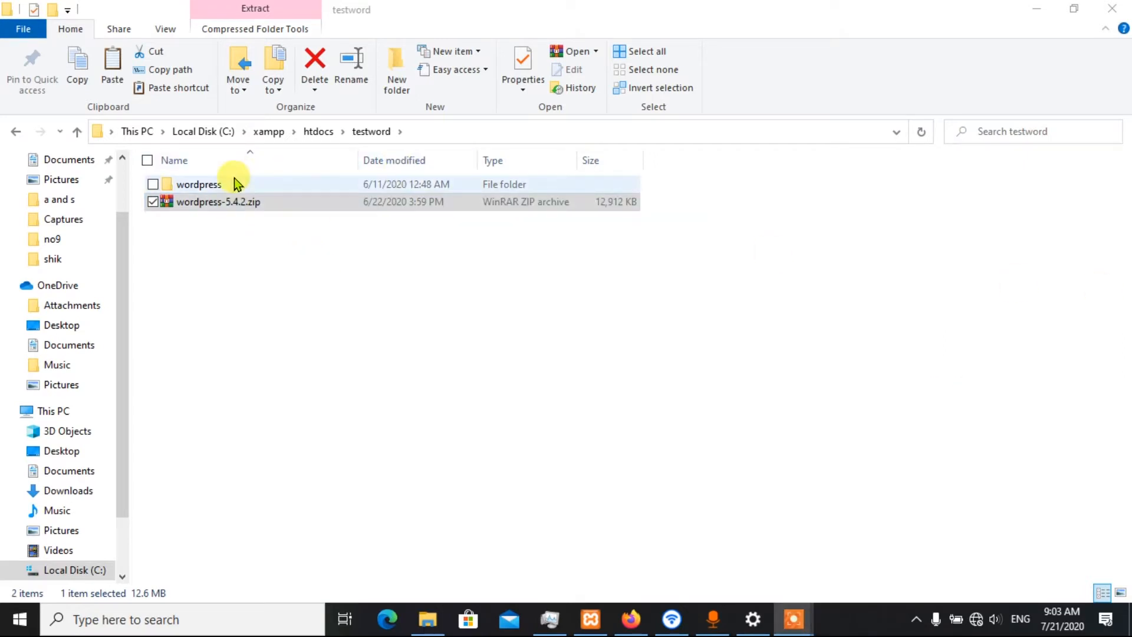
Move all files and folders from the extracted wordpress folder up into the testword folder
{"action": "double_click", "coordinate": [197, 185]}
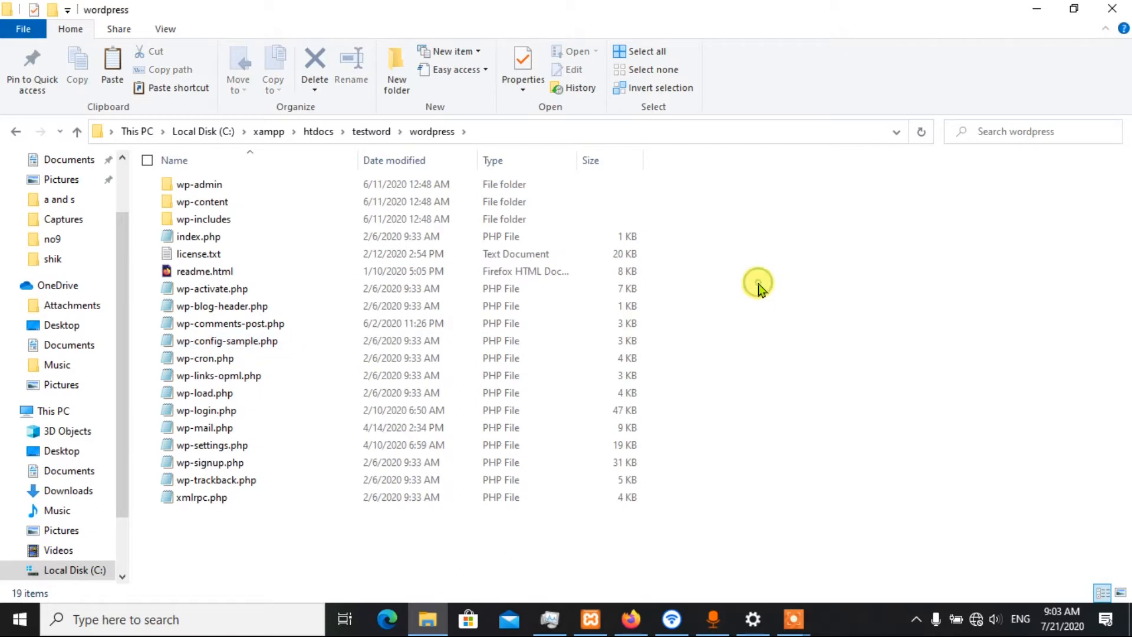
{"action": "key", "text": "ctrl+a"}
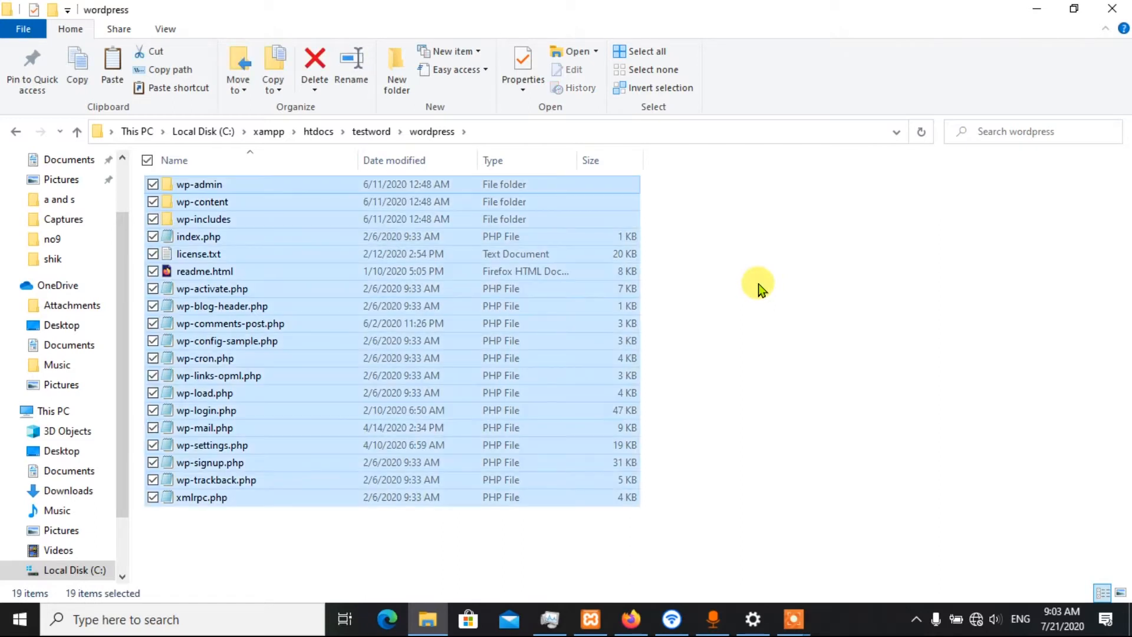
{"action": "key", "text": "ctrl+x"}
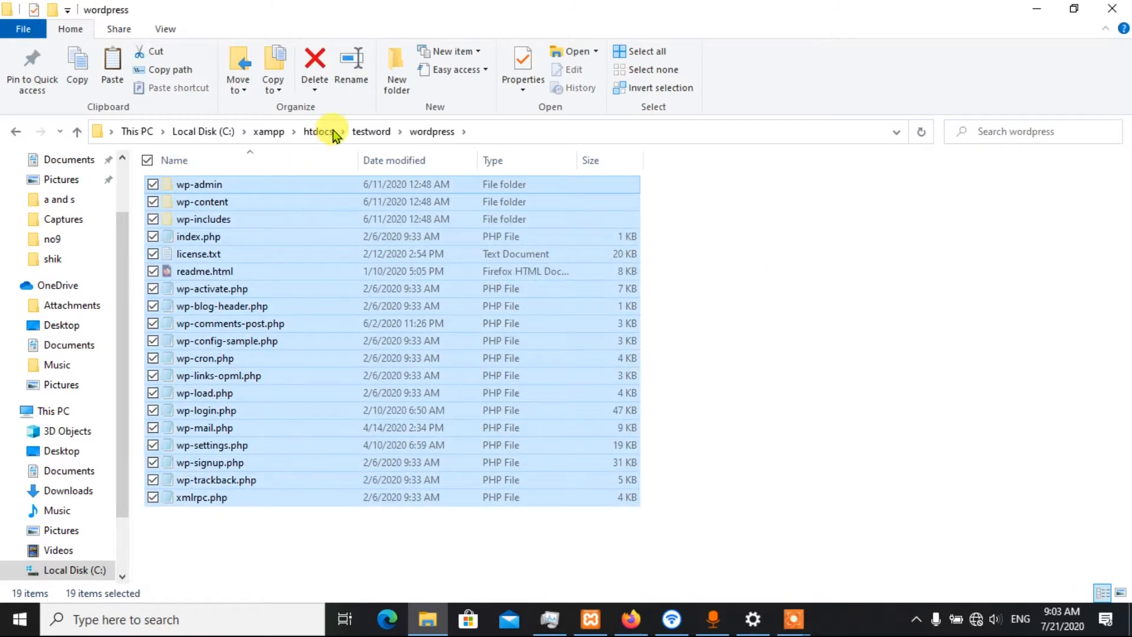
{"action": "left_click", "coordinate": [77, 131]}
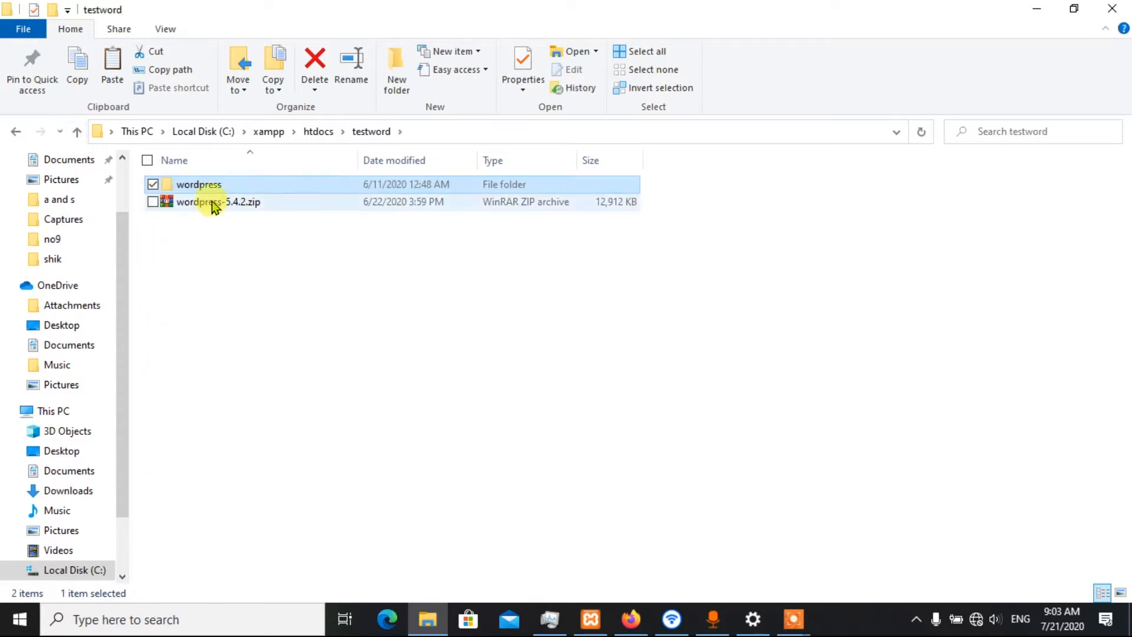
{"action": "left_click", "coordinate": [254, 260]}
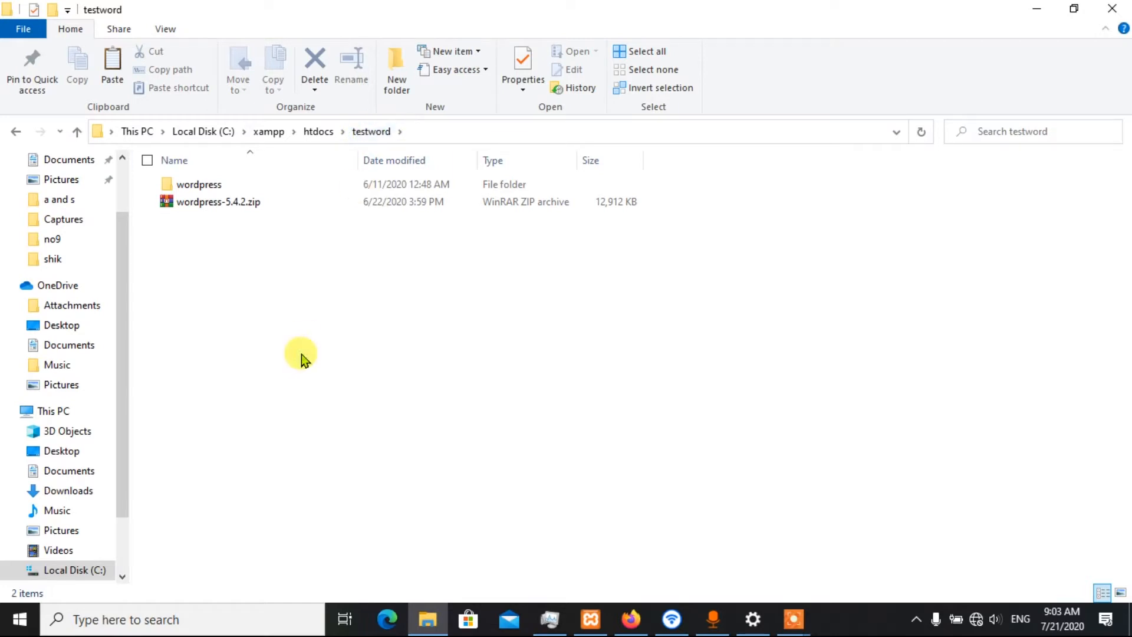
{"action": "key", "text": "ctrl+v"}
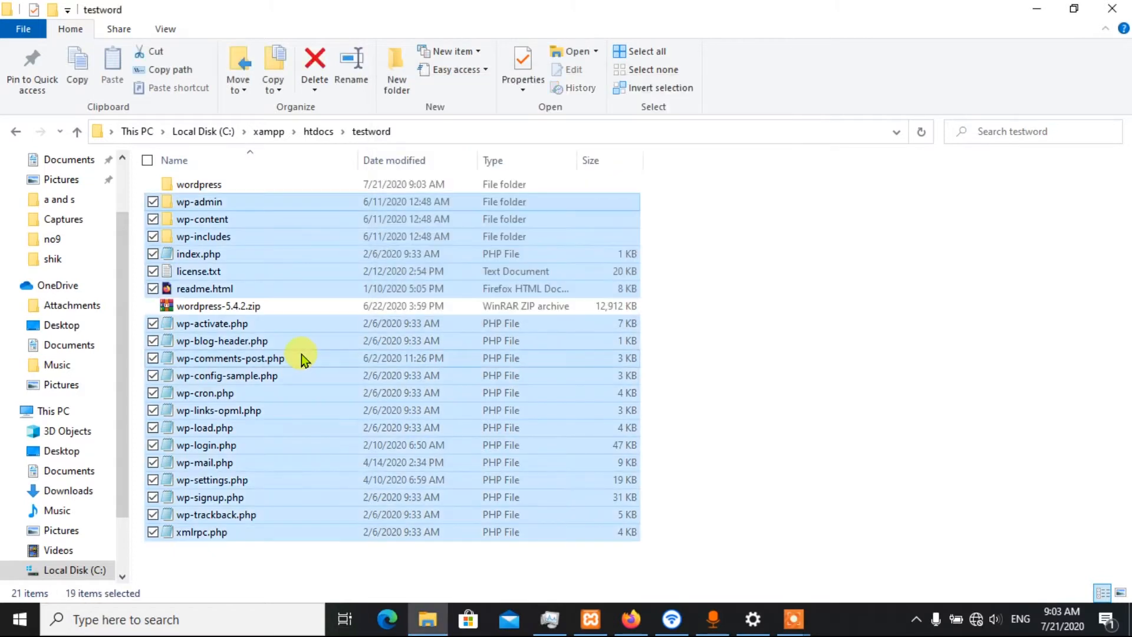
{"action": "left_click", "coordinate": [764, 244]}
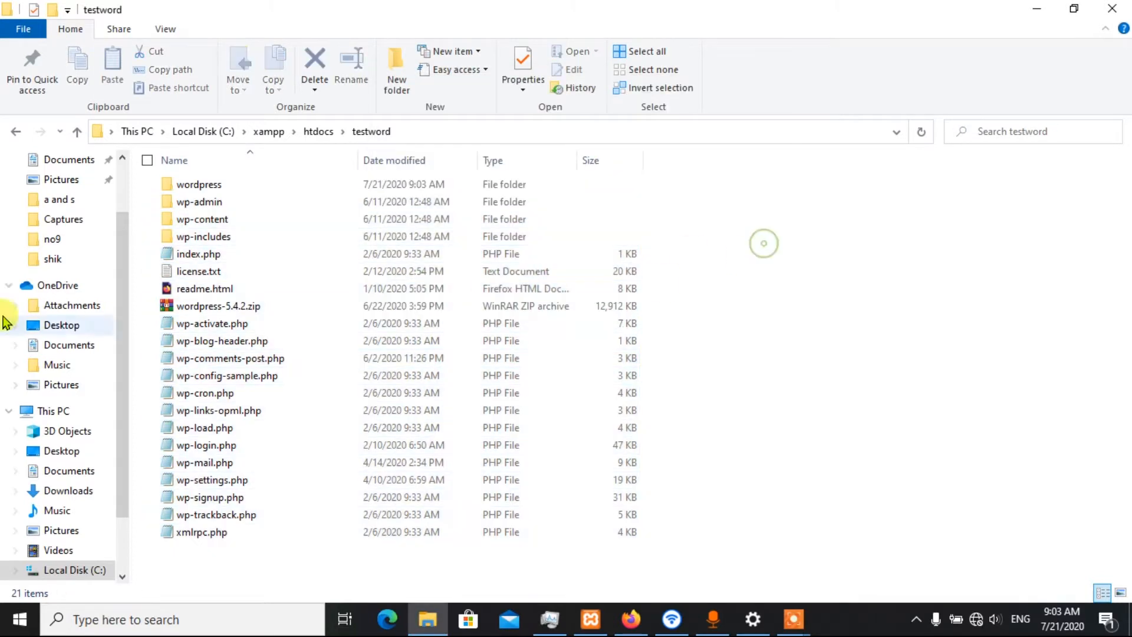
Permanently delete wordpress-5.4.2.zip from the testword folder
{"action": "left_click", "coordinate": [177, 308]}
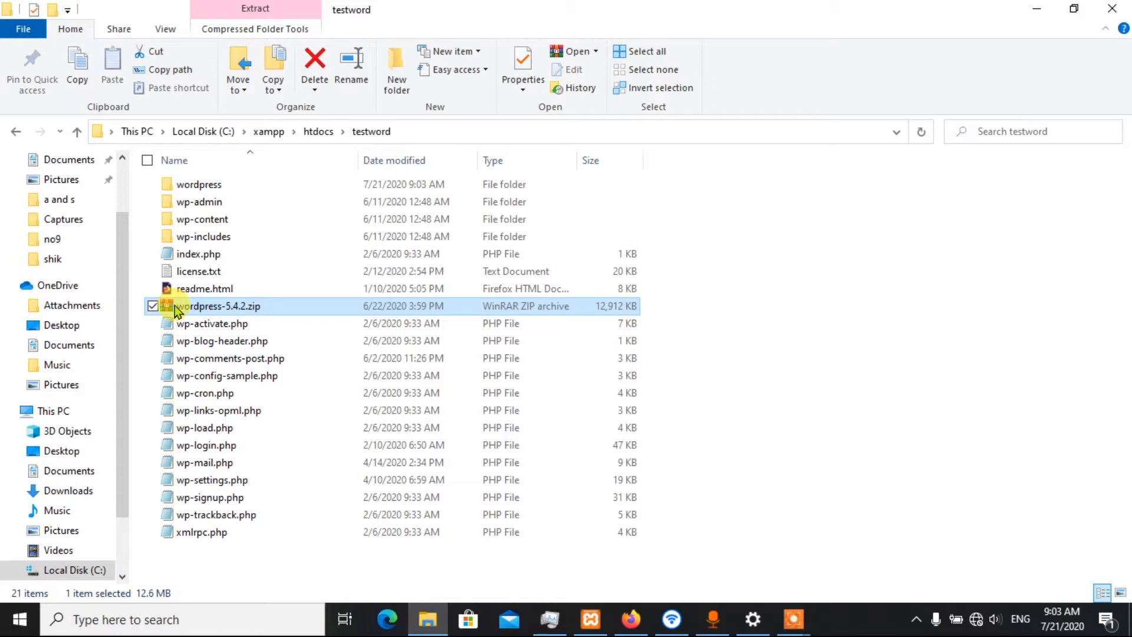
{"action": "key", "text": "shift+Delete"}
{"action": "key", "text": "Return"}
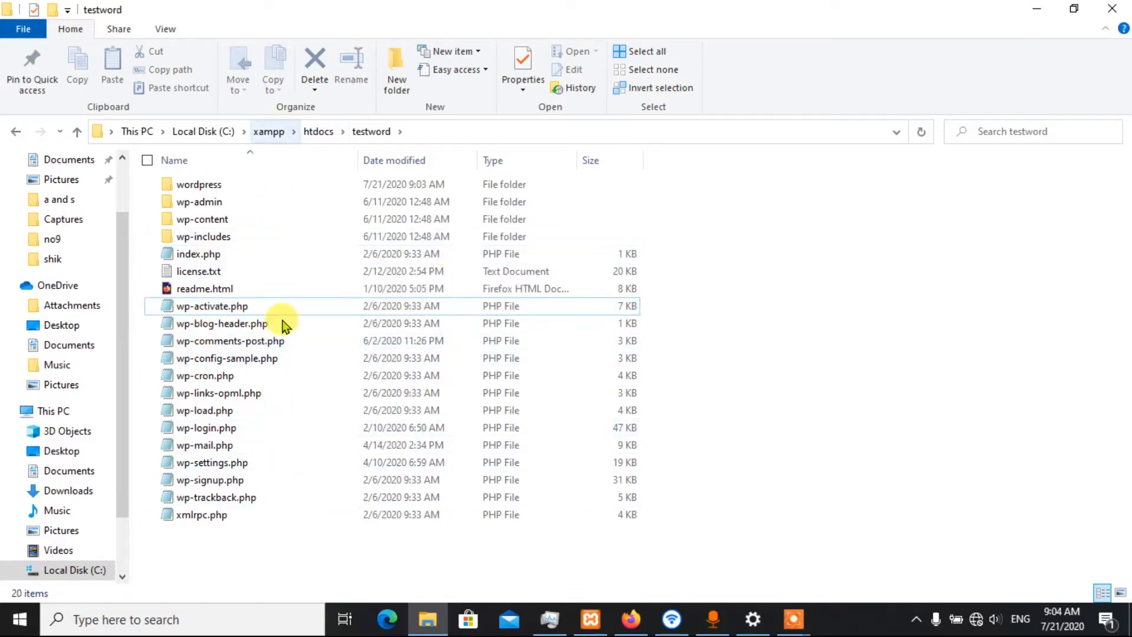
Minimize the folder window, switch to Firefox and open localhost/phpmyadmin/ in the new tab
{"action": "left_click", "coordinate": [1035, 9]}
{"action": "left_click", "coordinate": [631, 619]}
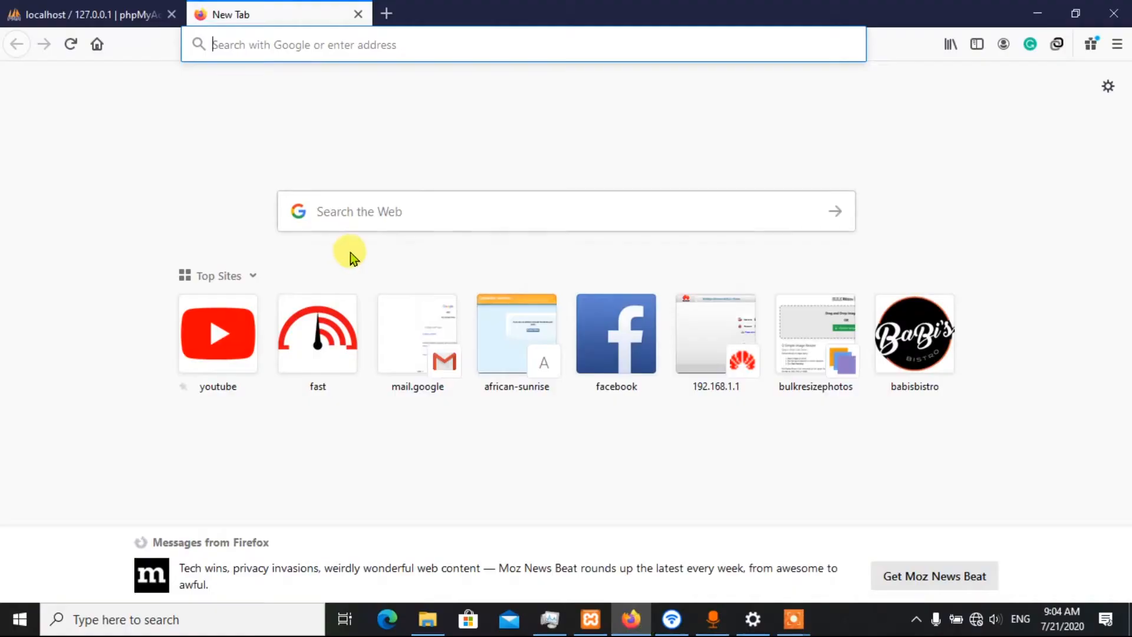
{"action": "left_click", "coordinate": [271, 43]}
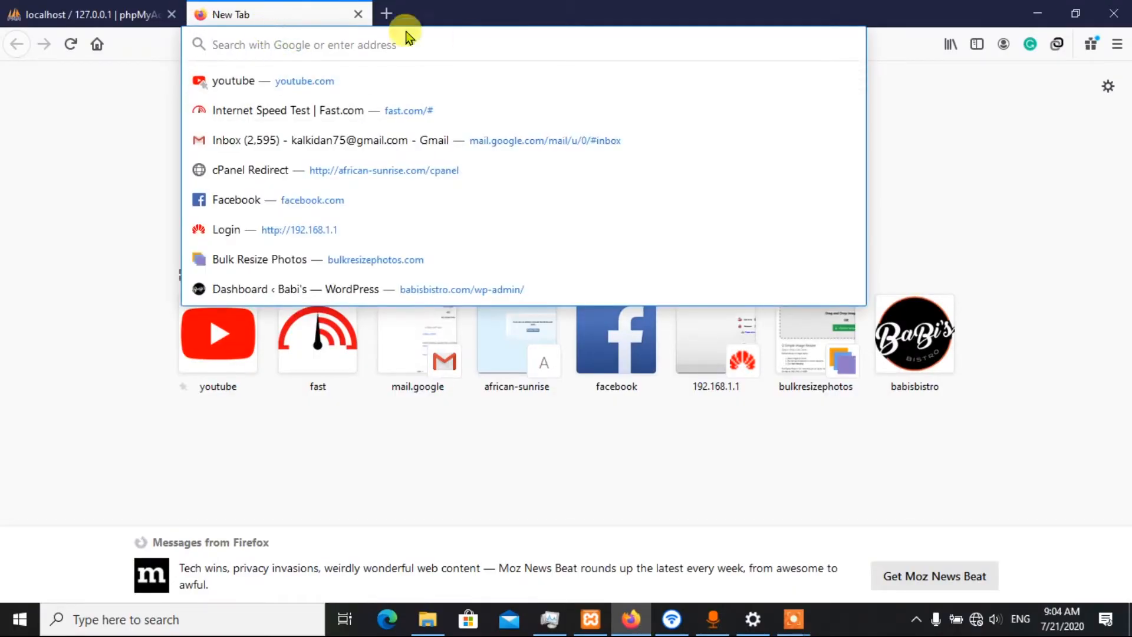
{"action": "left_click", "coordinate": [76, 185]}
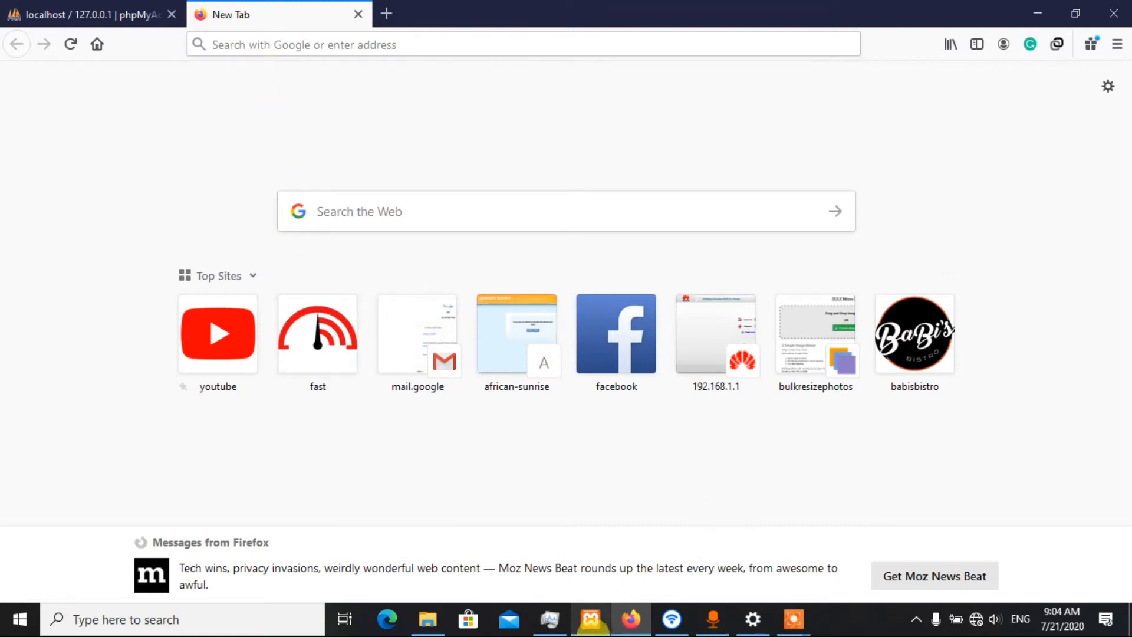
{"action": "left_click", "coordinate": [261, 46]}
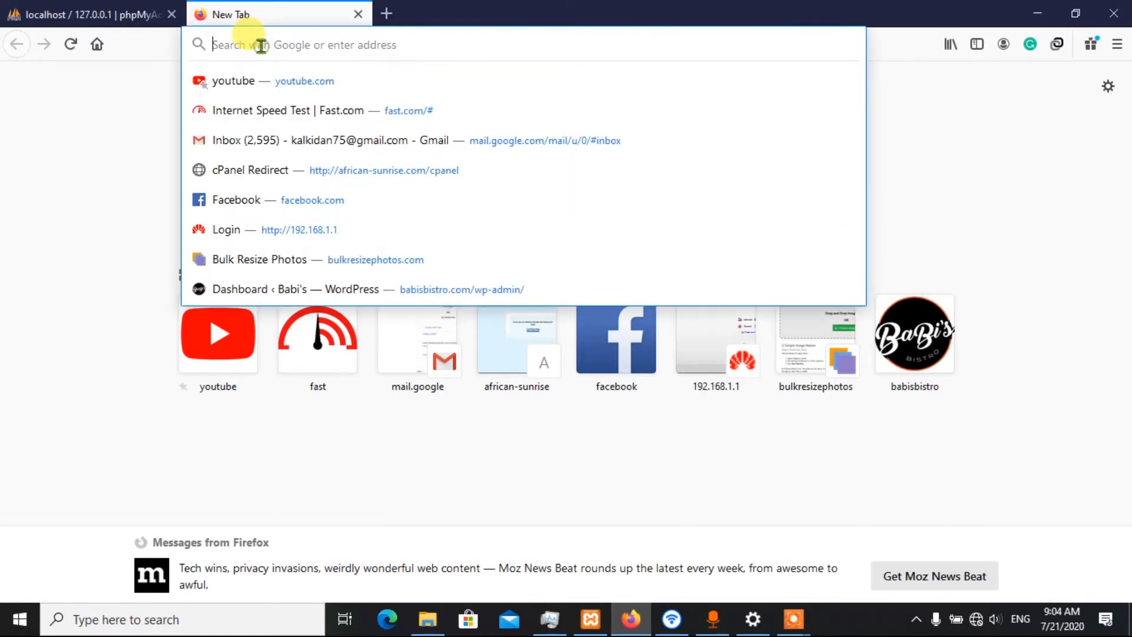
{"action": "type", "text": "loca"}
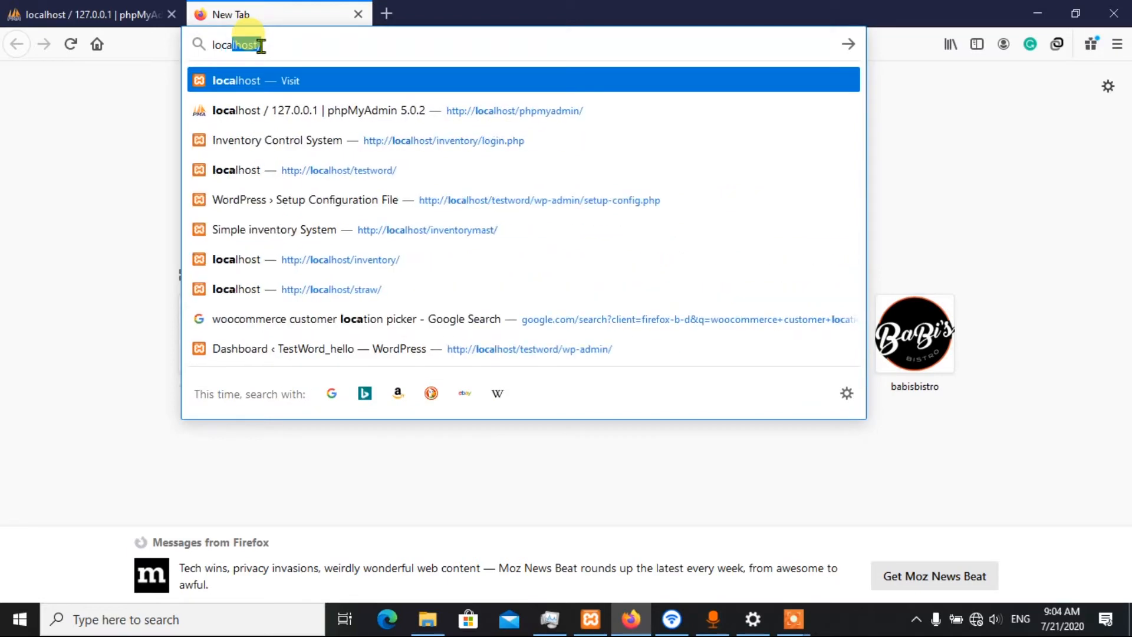
{"action": "type", "text": "lhost/ph"}
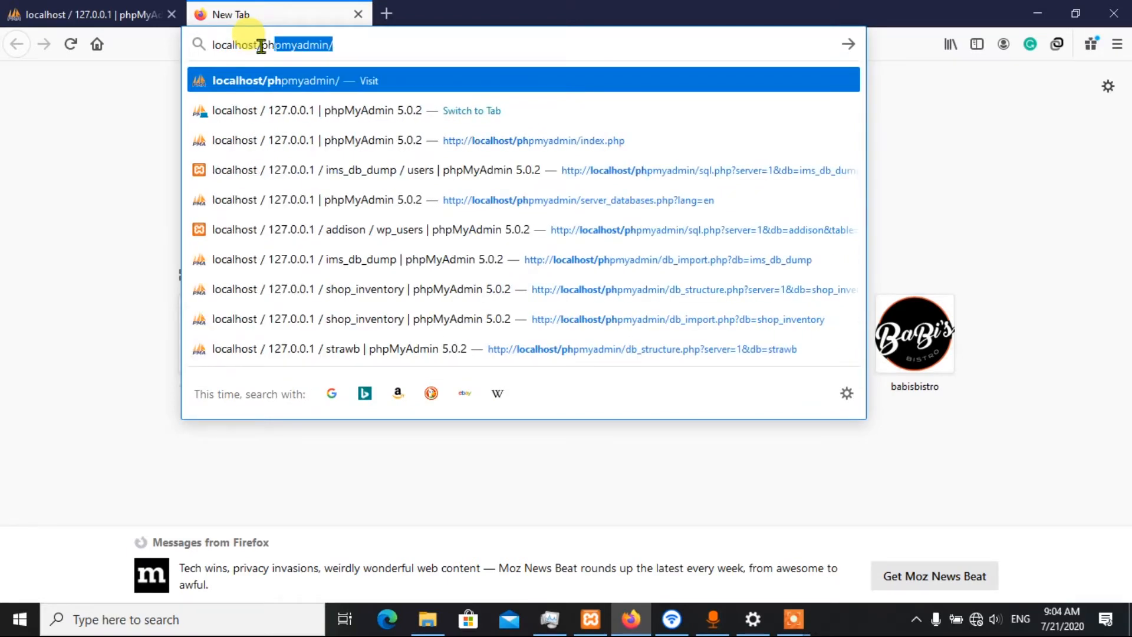
{"action": "key", "text": "Right"}
{"action": "key", "text": "Return"}
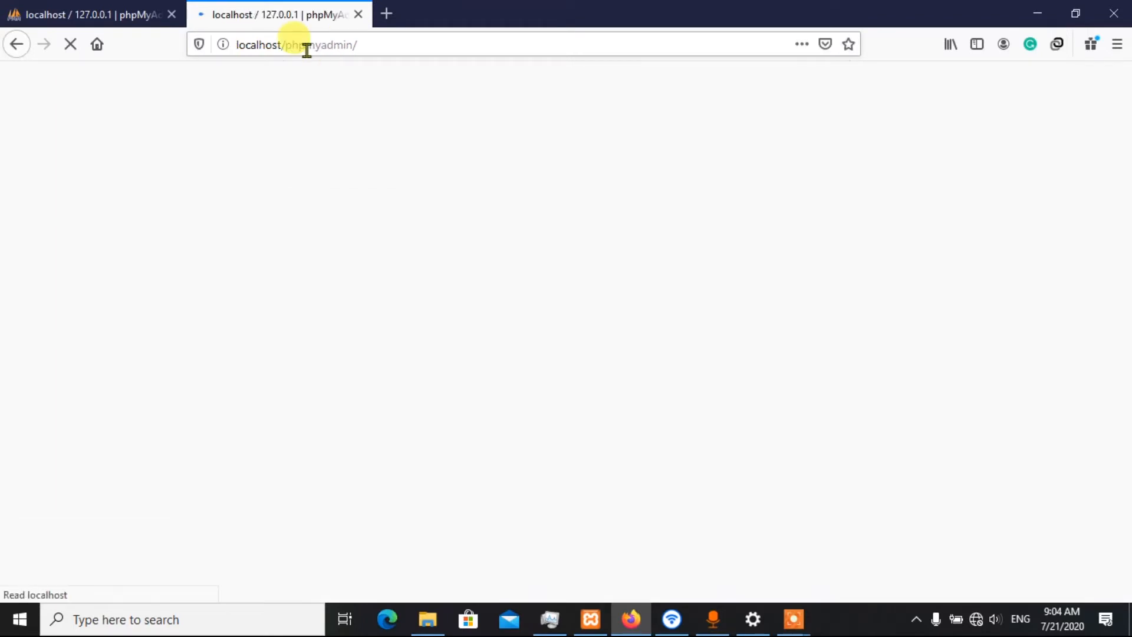
{"action": "scroll", "coordinate": [385, 175], "scroll_direction": "down", "scroll_amount": 3}
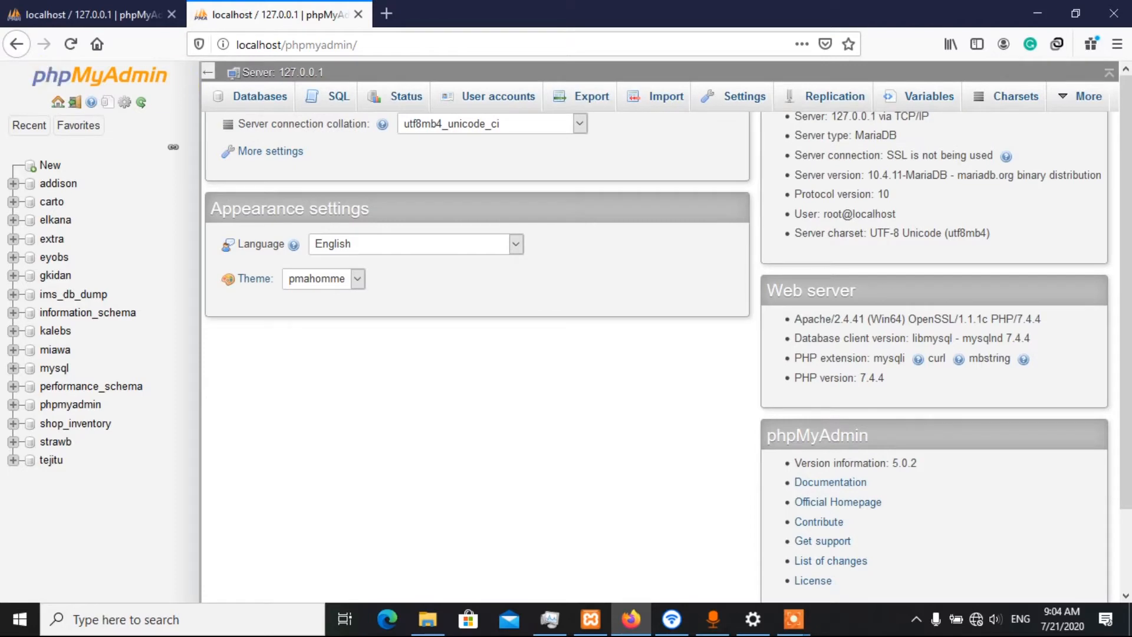
Create a new database named testhello with the utf8mb4_general_ci collation
{"action": "scroll", "coordinate": [148, 101], "scroll_direction": "up", "scroll_amount": 2}
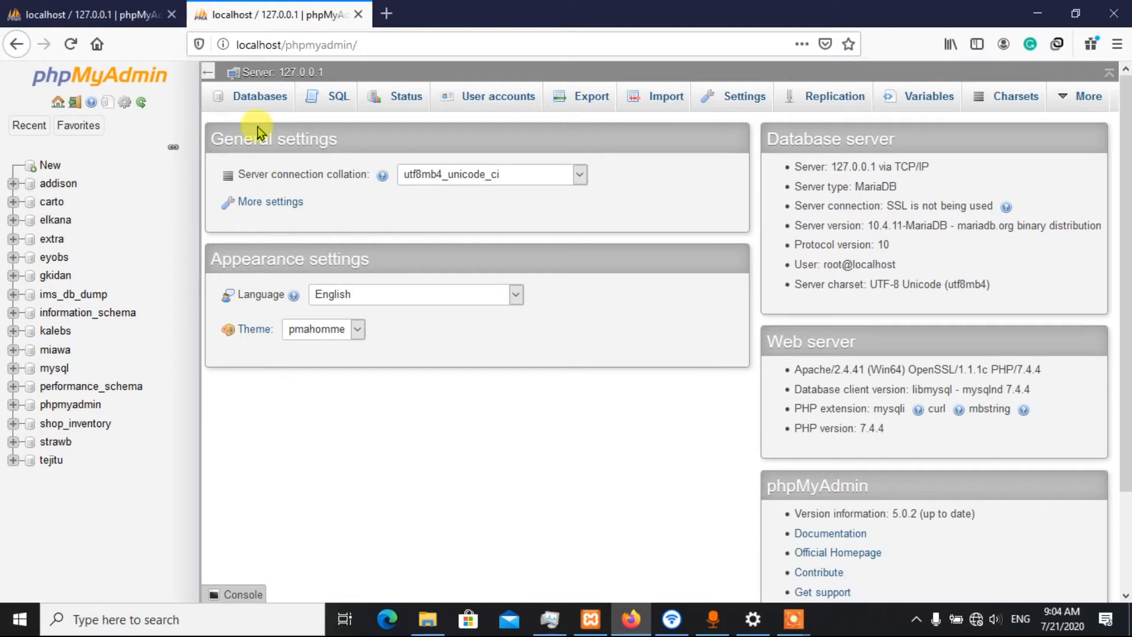
{"action": "left_click", "coordinate": [248, 107]}
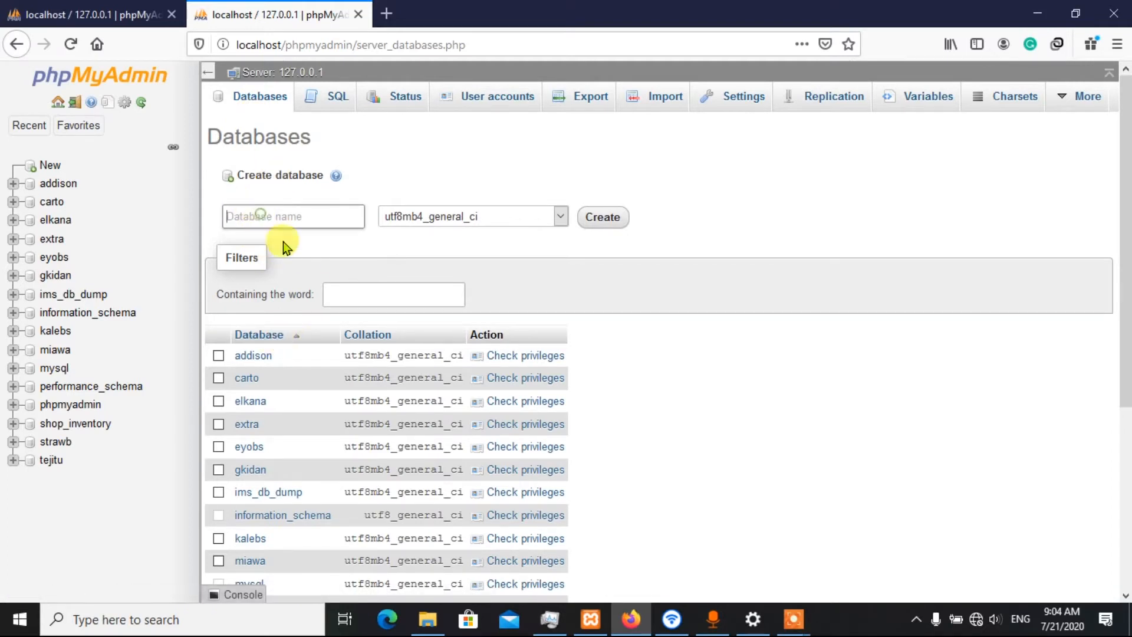
{"action": "type", "text": "test"}
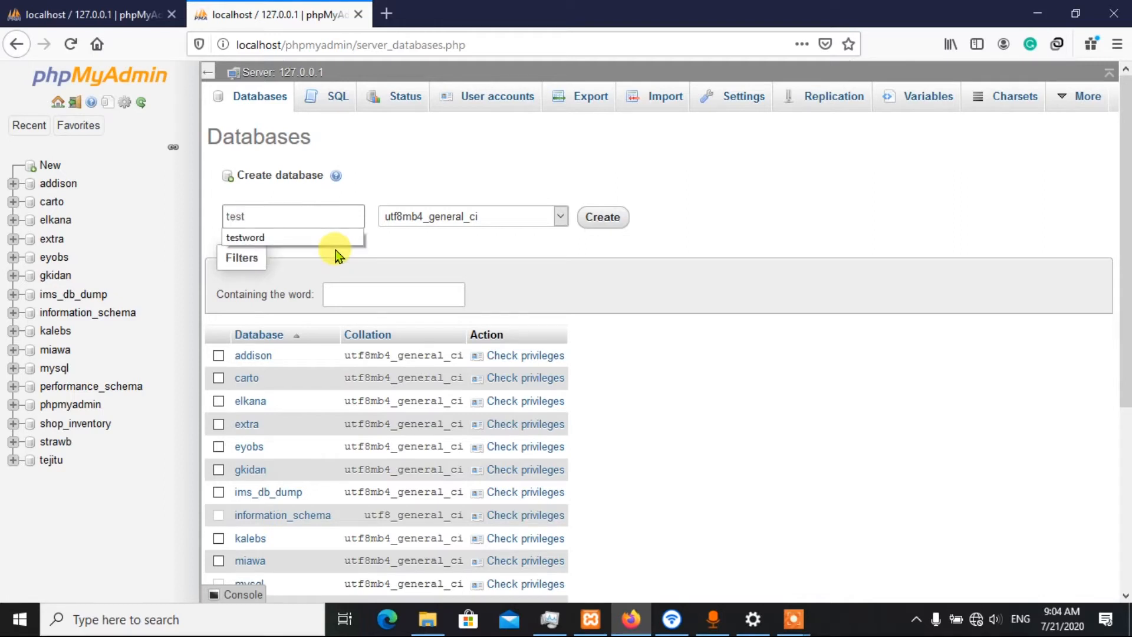
{"action": "type", "text": "hello"}
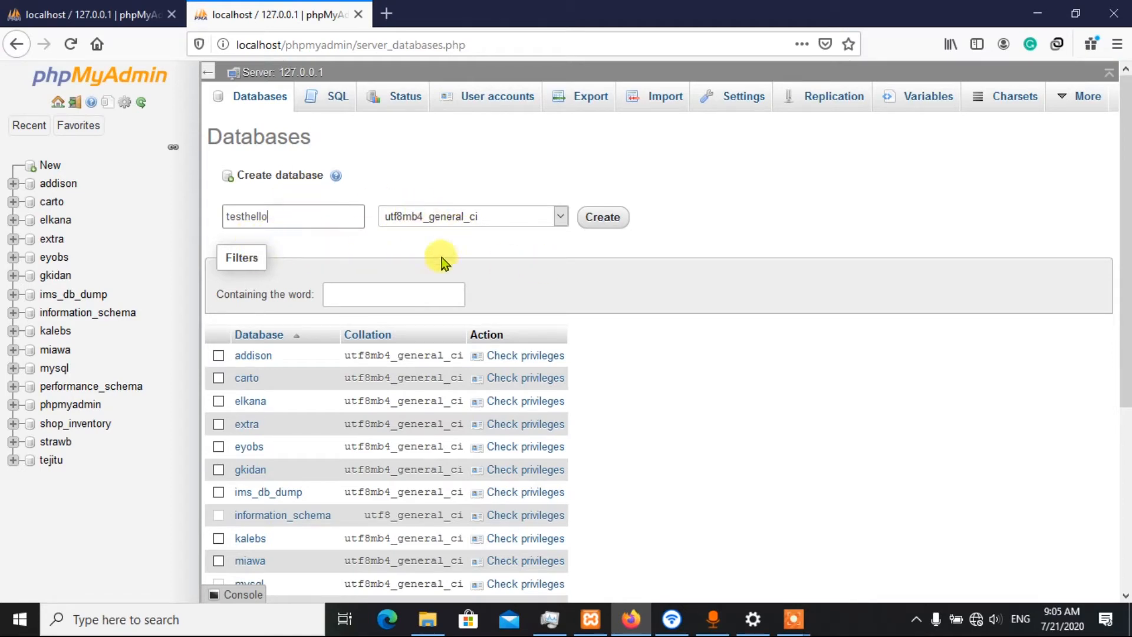
{"action": "left_click", "coordinate": [607, 218]}
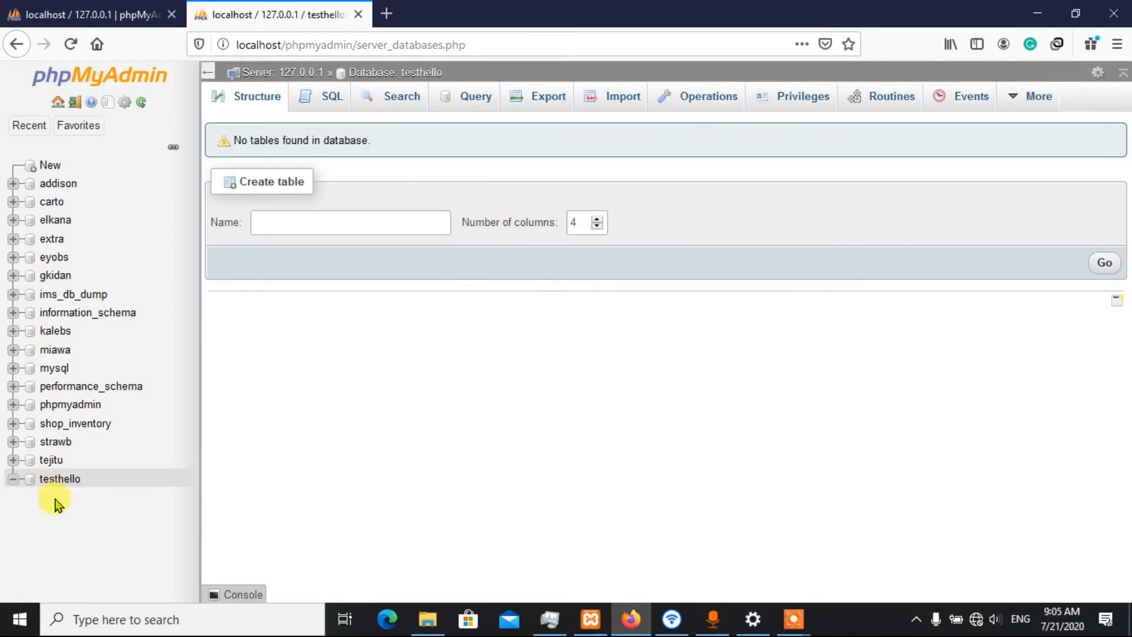
Open a new browser tab and close the redundant first phpMyAdmin tab, keeping the one showing the testhello database
{"action": "left_click", "coordinate": [387, 14]}
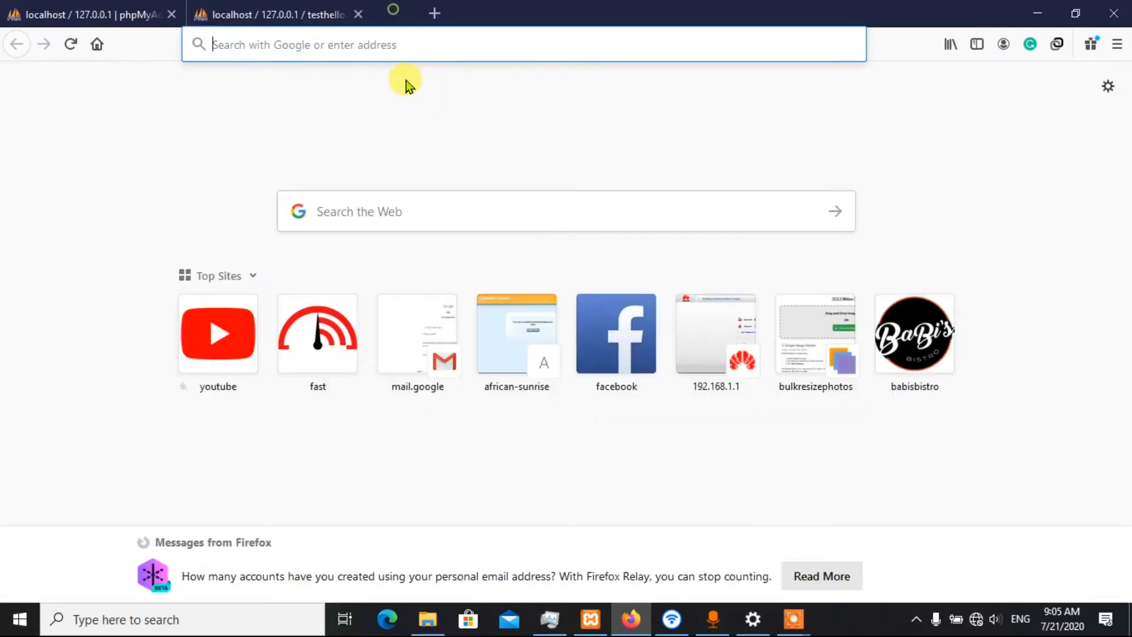
{"action": "left_click", "coordinate": [427, 46]}
{"action": "type", "text": "localhost/"}
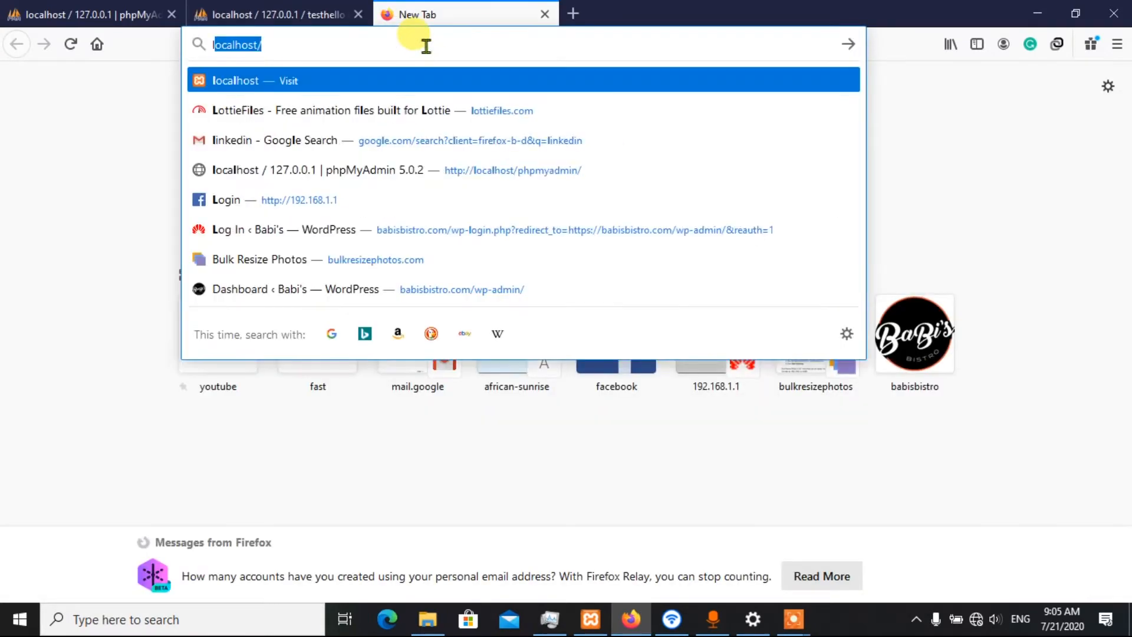
{"action": "key", "text": "Right"}
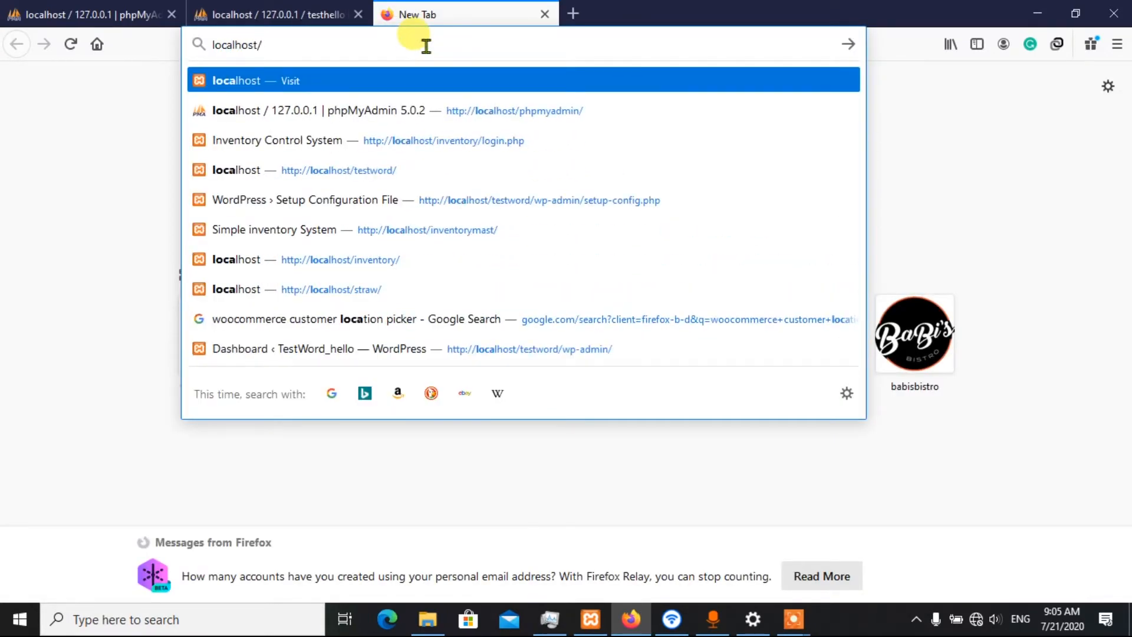
{"action": "type", "text": "tes"}
{"action": "key", "text": "Right"}
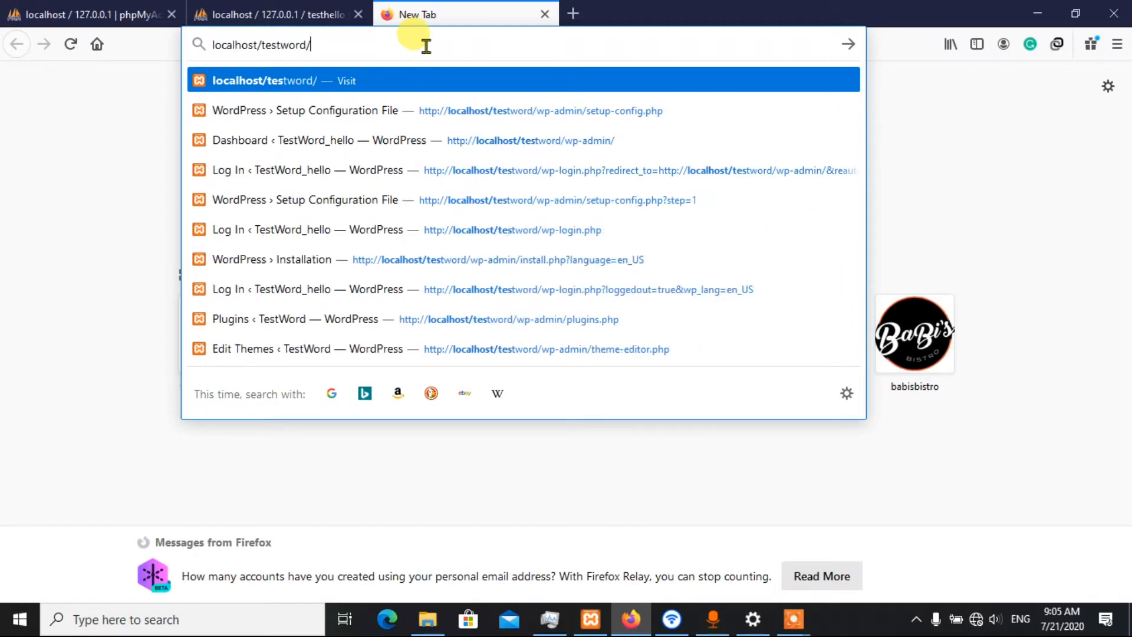
{"action": "left_click", "coordinate": [265, 13]}
{"action": "left_click", "coordinate": [171, 14]}
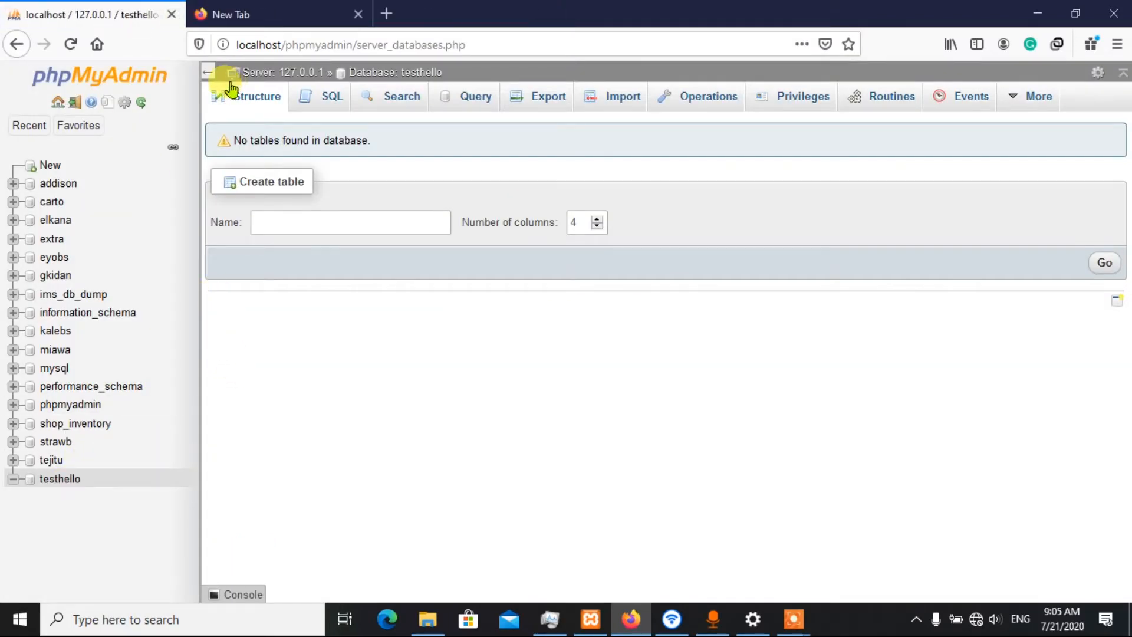
Check the testword folder's name in File Explorer, return to Firefox and load localhost/testword/ in the new tab
{"action": "left_click", "coordinate": [236, 14]}
{"action": "type", "text": "localhost/tes"}
{"action": "left_click", "coordinate": [428, 619]}
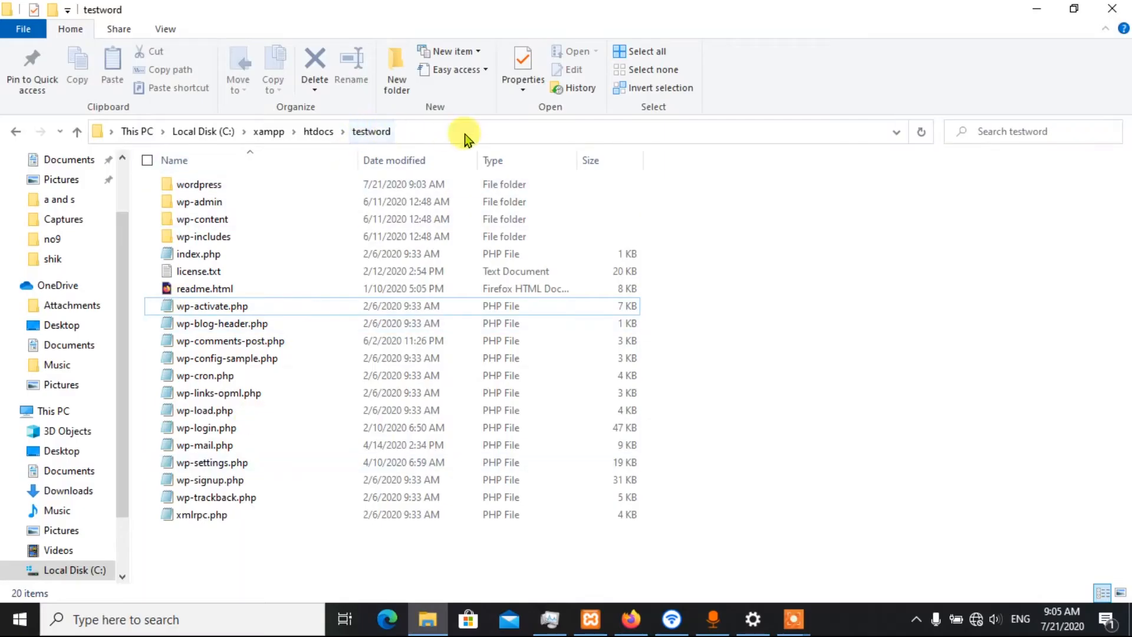
{"action": "left_click", "coordinate": [1037, 8]}
{"action": "left_click", "coordinate": [301, 50]}
{"action": "left_click", "coordinate": [354, 42]}
{"action": "key", "text": "Return"}
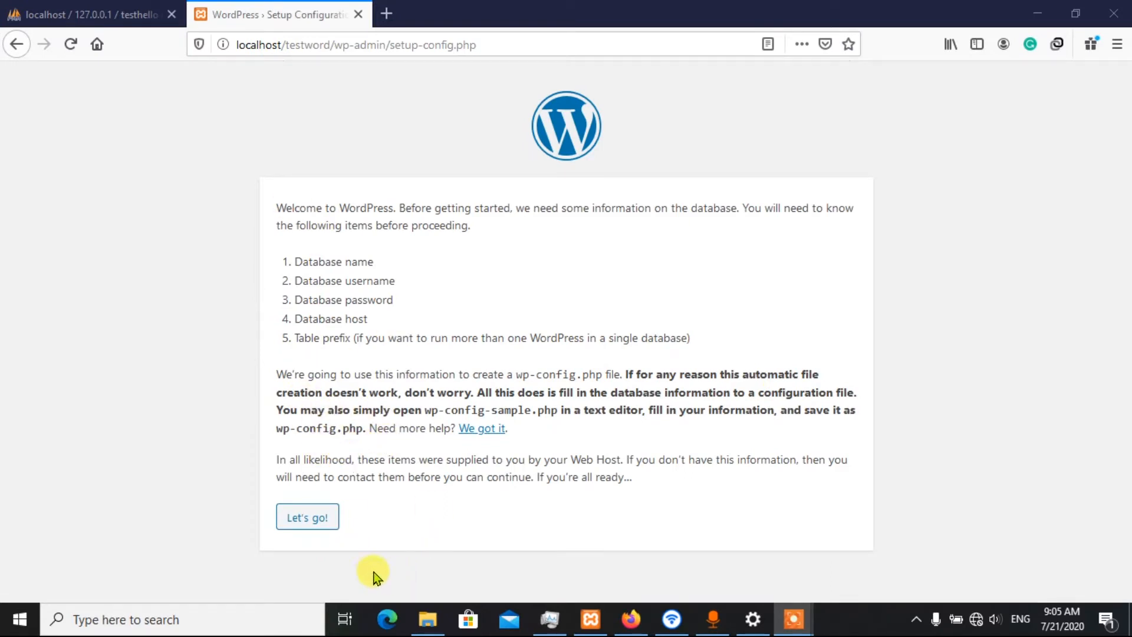
Proceed to the database connection form, check the database name in phpMyAdmin and set Database Name to testhello
{"action": "left_click", "coordinate": [304, 520]}
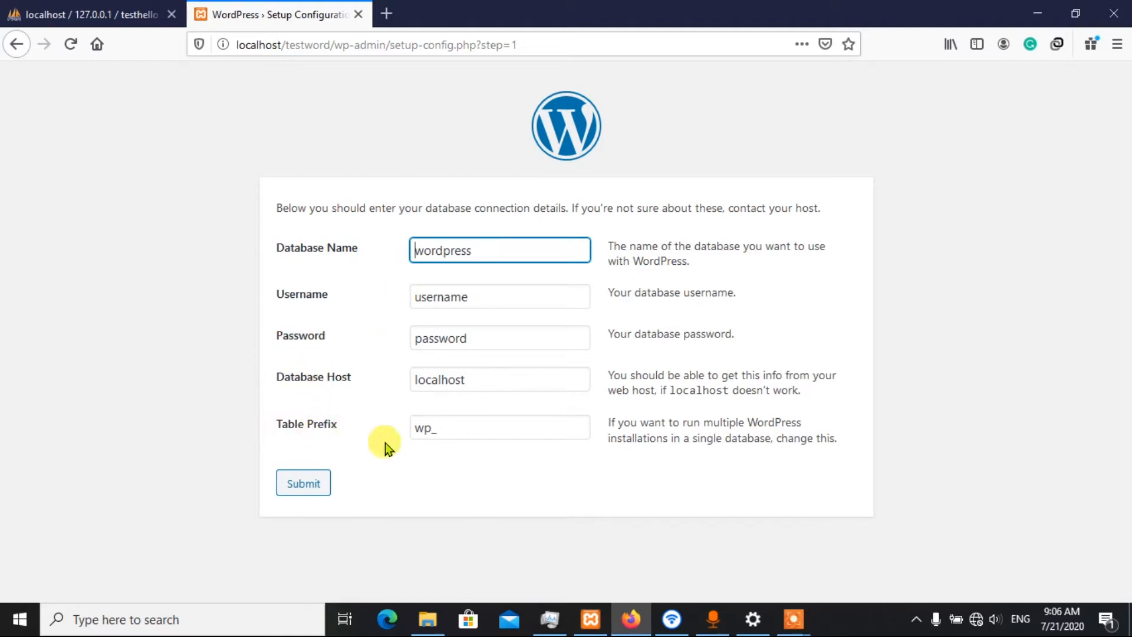
{"action": "left_click", "coordinate": [37, 10]}
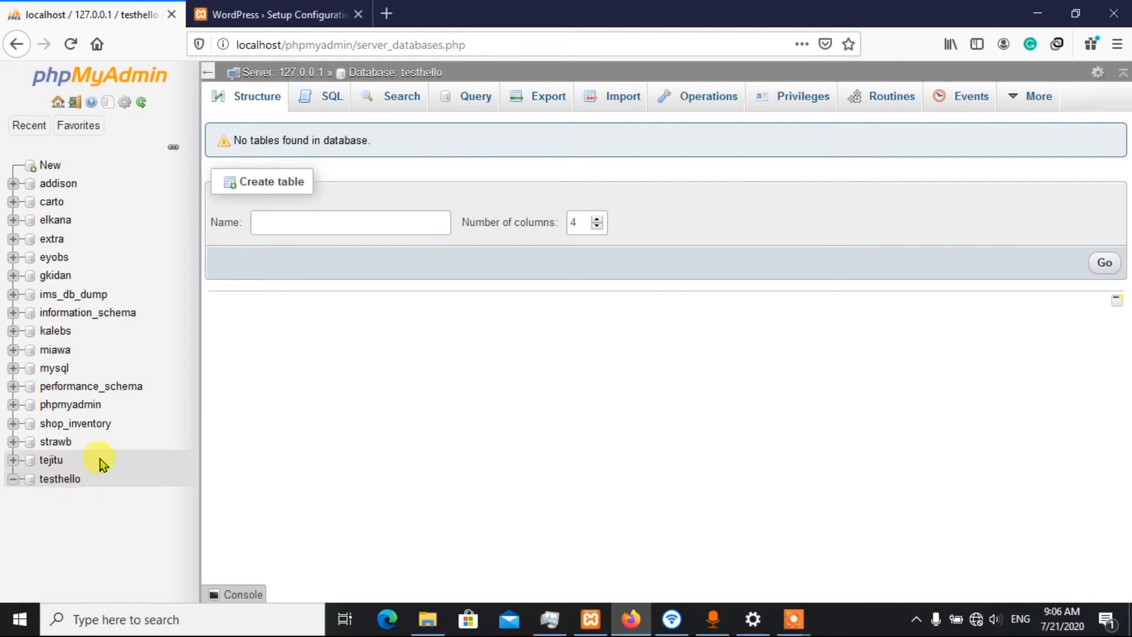
{"action": "left_click", "coordinate": [255, 9]}
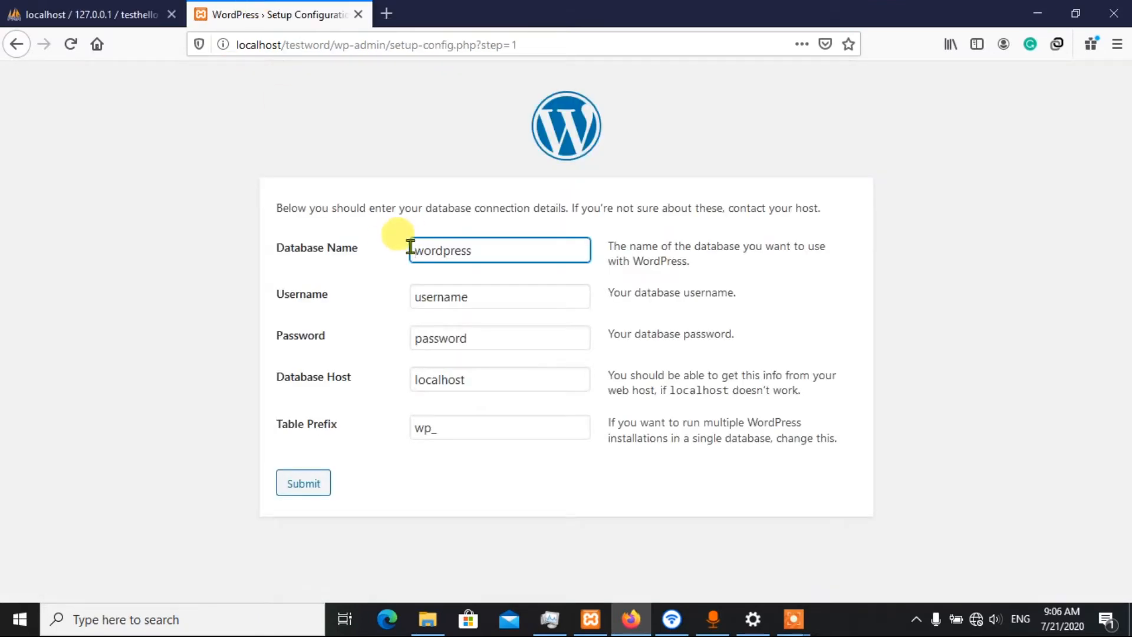
{"action": "left_click_drag", "start_coordinate": [496, 251], "coordinate": [380, 246]}
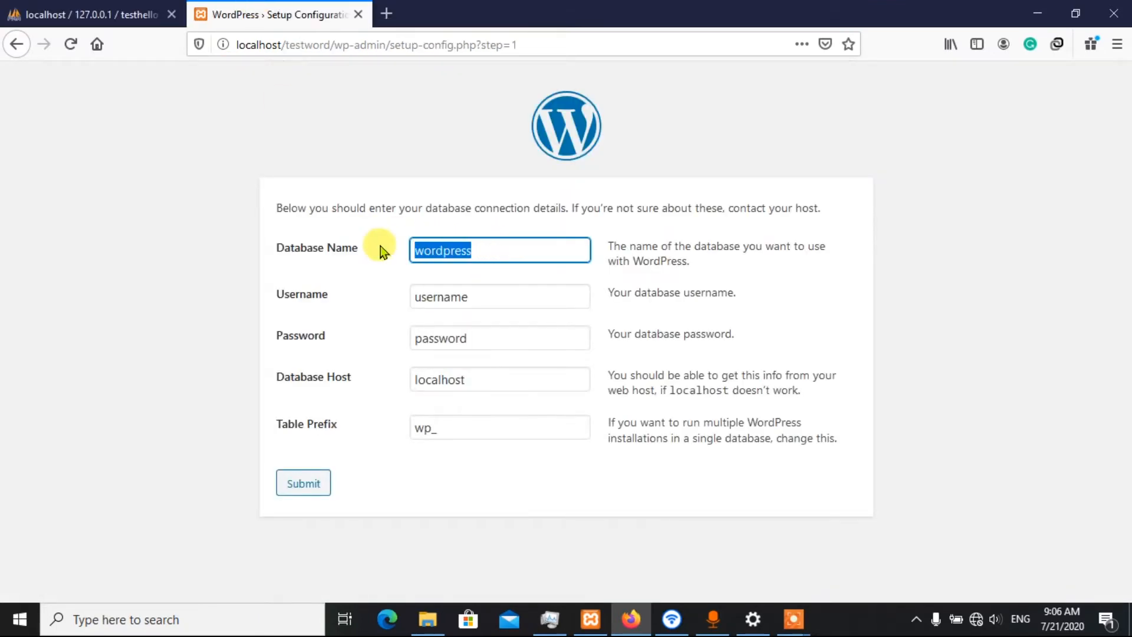
{"action": "key", "text": "BackSpace"}
{"action": "type", "text": "tes"}
{"action": "key", "text": "Escape"}
{"action": "type", "text": "t"}
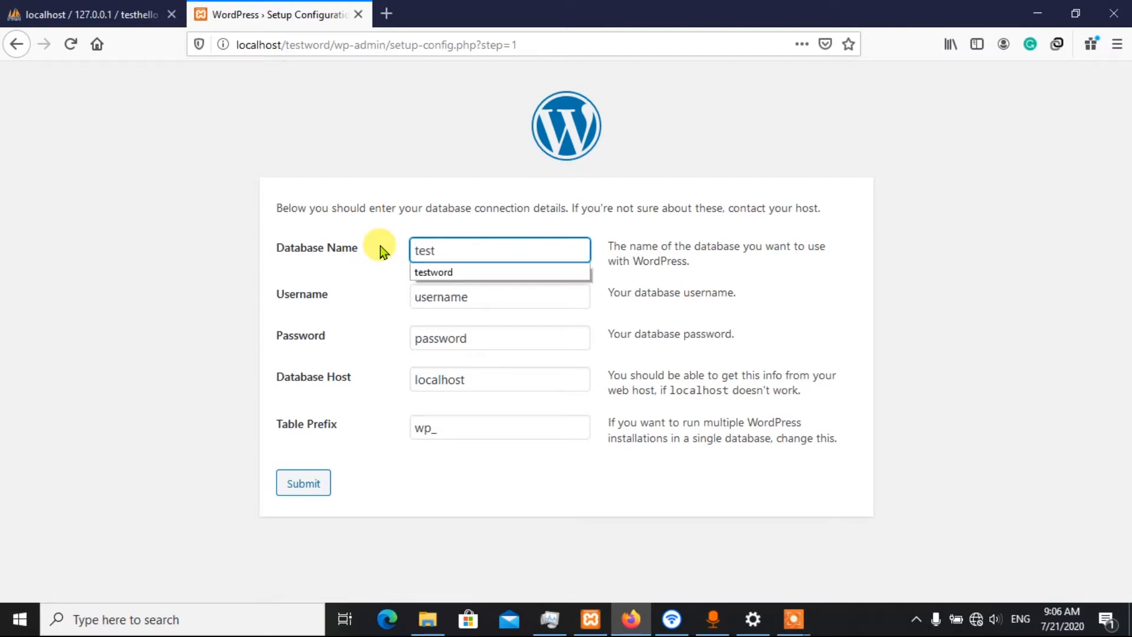
{"action": "type", "text": "hello"}
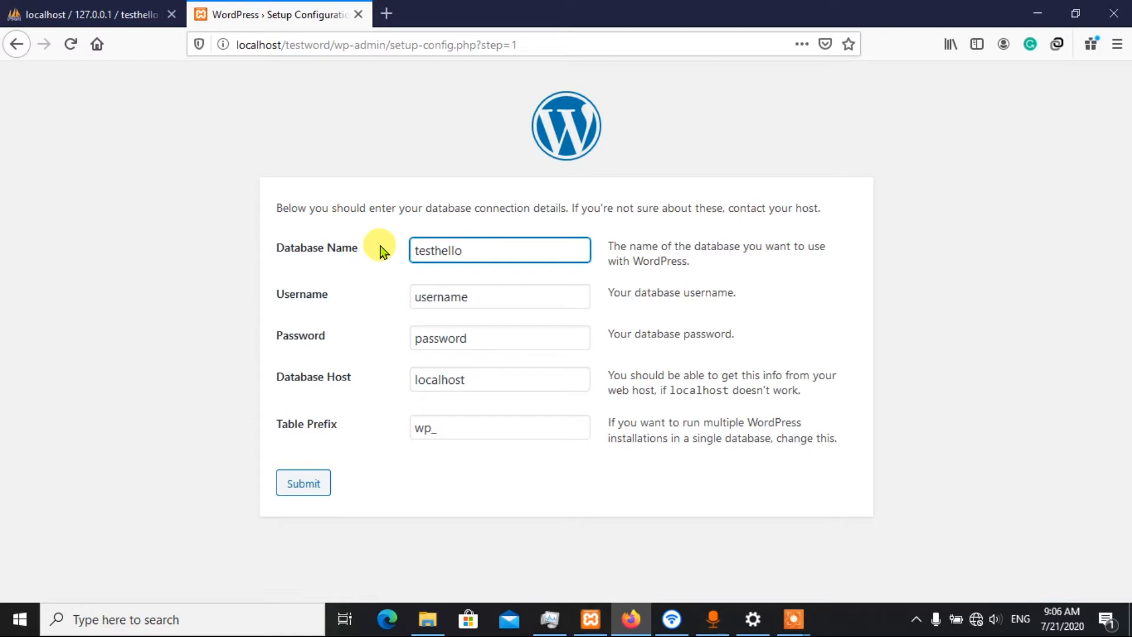
{"action": "left_click", "coordinate": [411, 174]}
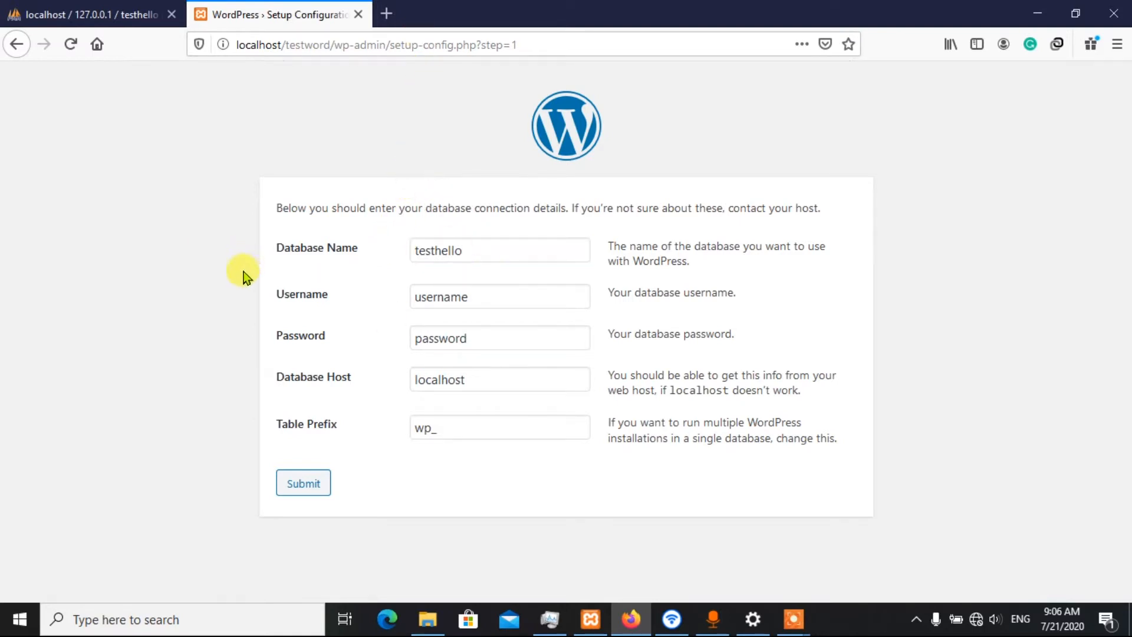
Set the database Username to root in the connection form
{"action": "left_click_drag", "start_coordinate": [490, 294], "coordinate": [405, 299]}
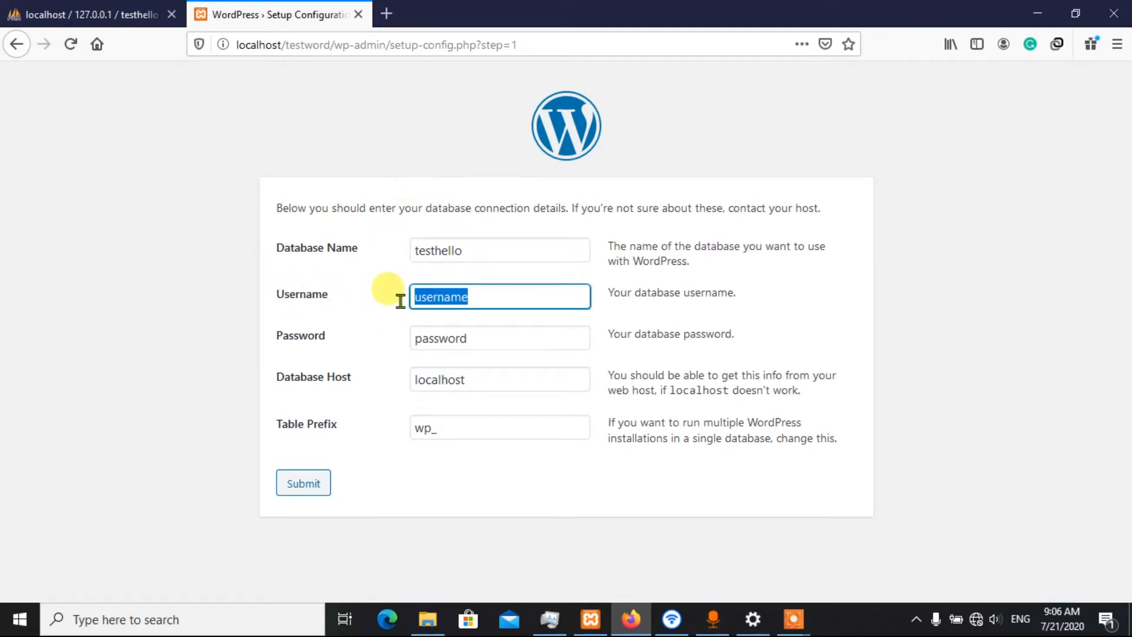
{"action": "left_click", "coordinate": [477, 297]}
{"action": "left_click_drag", "start_coordinate": [493, 293], "coordinate": [363, 302]}
{"action": "key", "text": "BackSpace"}
{"action": "type", "text": "r"}
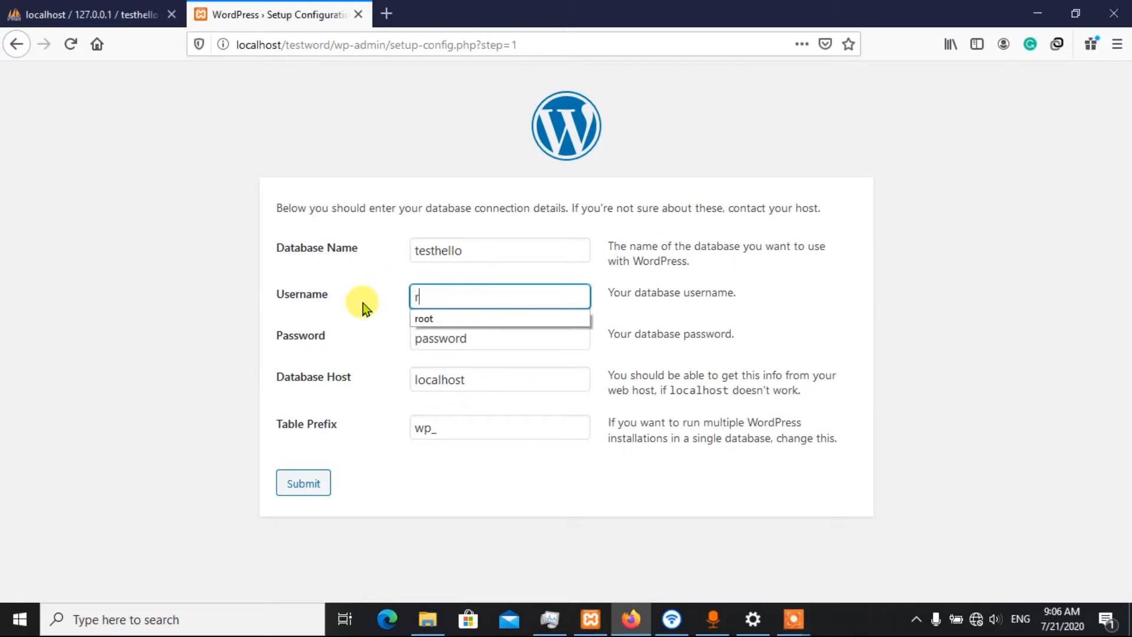
{"action": "type", "text": "oot"}
{"action": "left_click", "coordinate": [459, 318]}
Clear the placeholder from the database Password field and leave it empty
{"action": "left_click", "coordinate": [495, 341]}
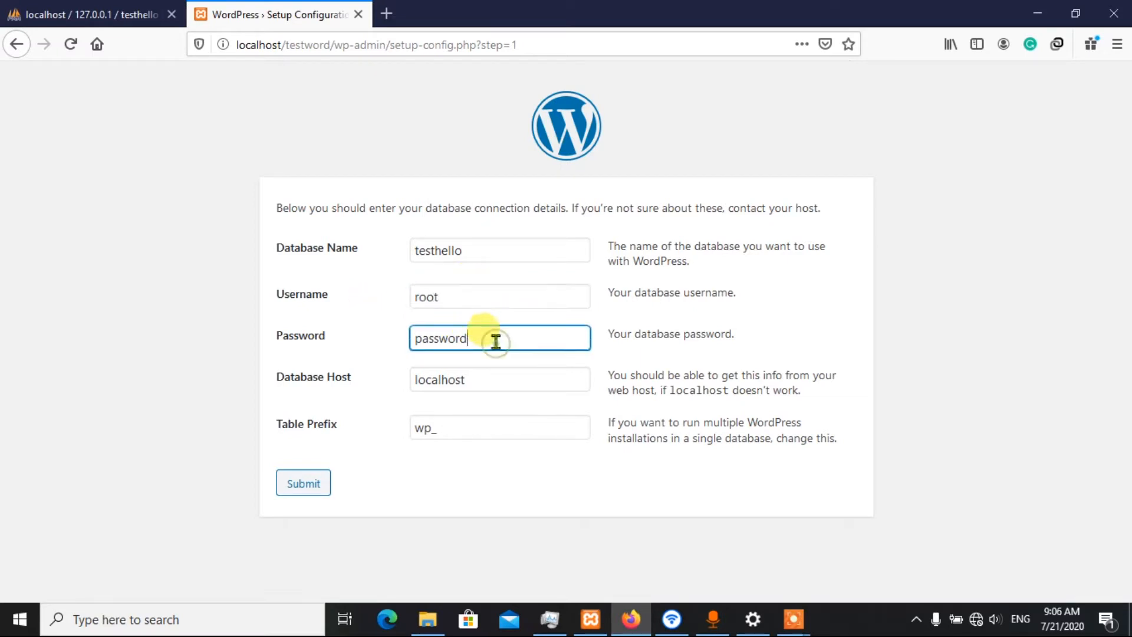
{"action": "left_click_drag", "start_coordinate": [496, 341], "coordinate": [387, 340]}
{"action": "key", "text": "BackSpace"}
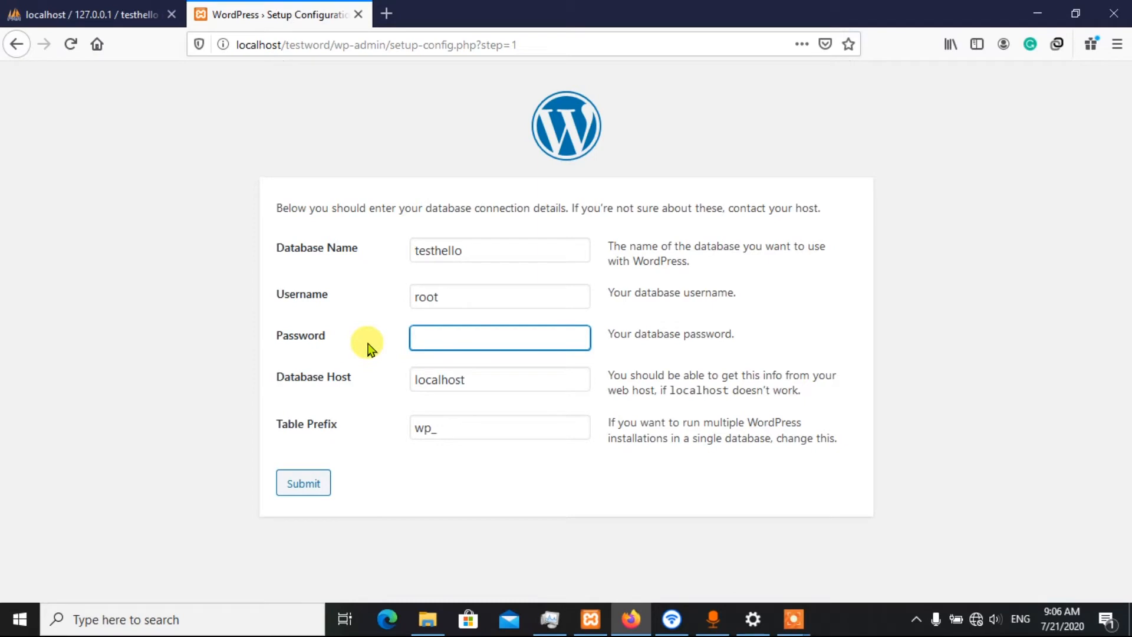
{"action": "left_click_drag", "start_coordinate": [979, 250], "coordinate": [948, 263]}
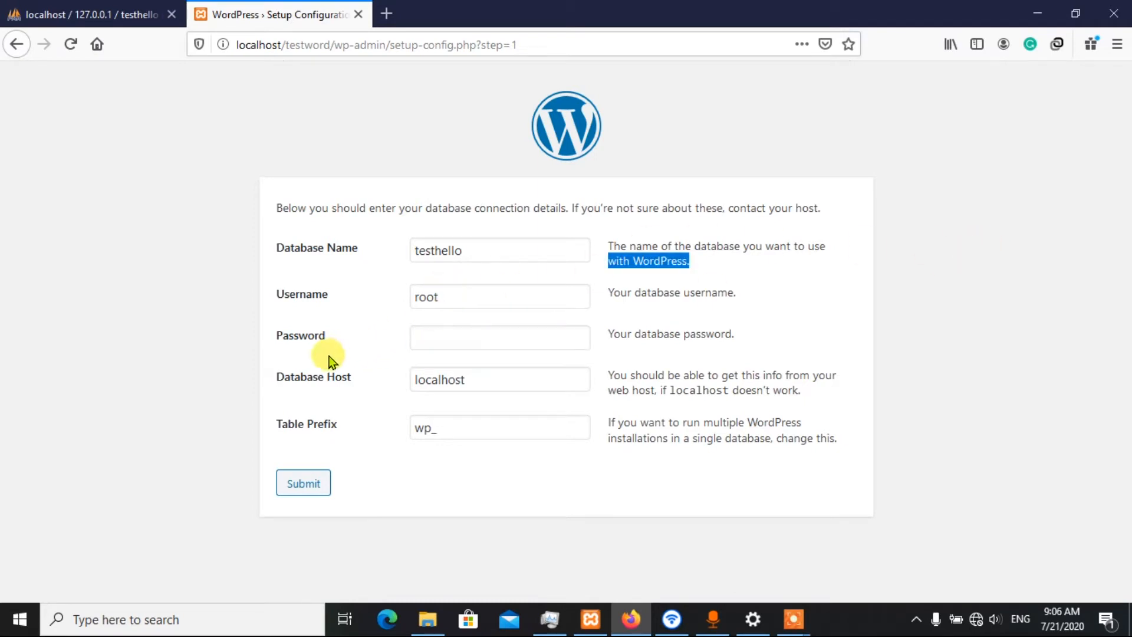
{"action": "left_click", "coordinate": [672, 328]}
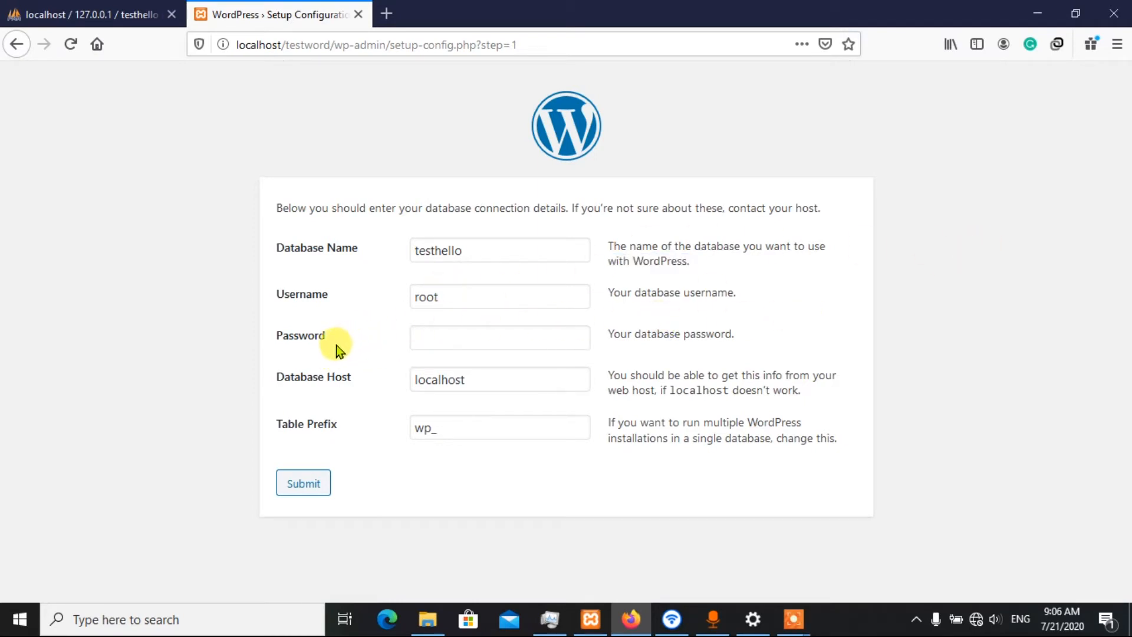
{"action": "left_click", "coordinate": [440, 335]}
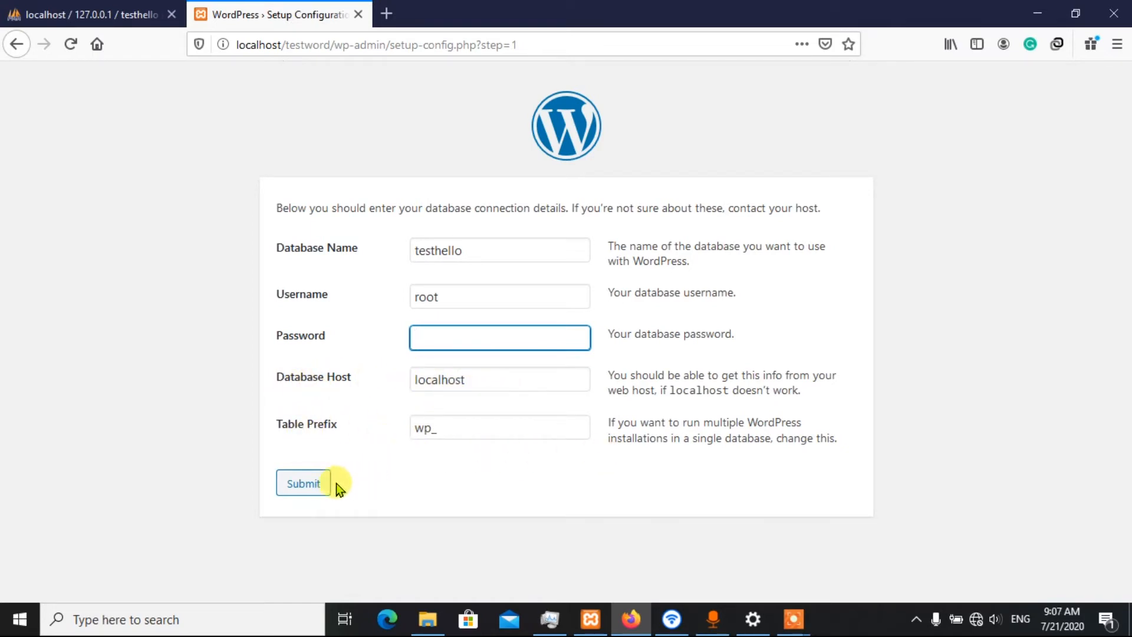
Submit the database connection details and run the WordPress installation
{"action": "left_click", "coordinate": [316, 493]}
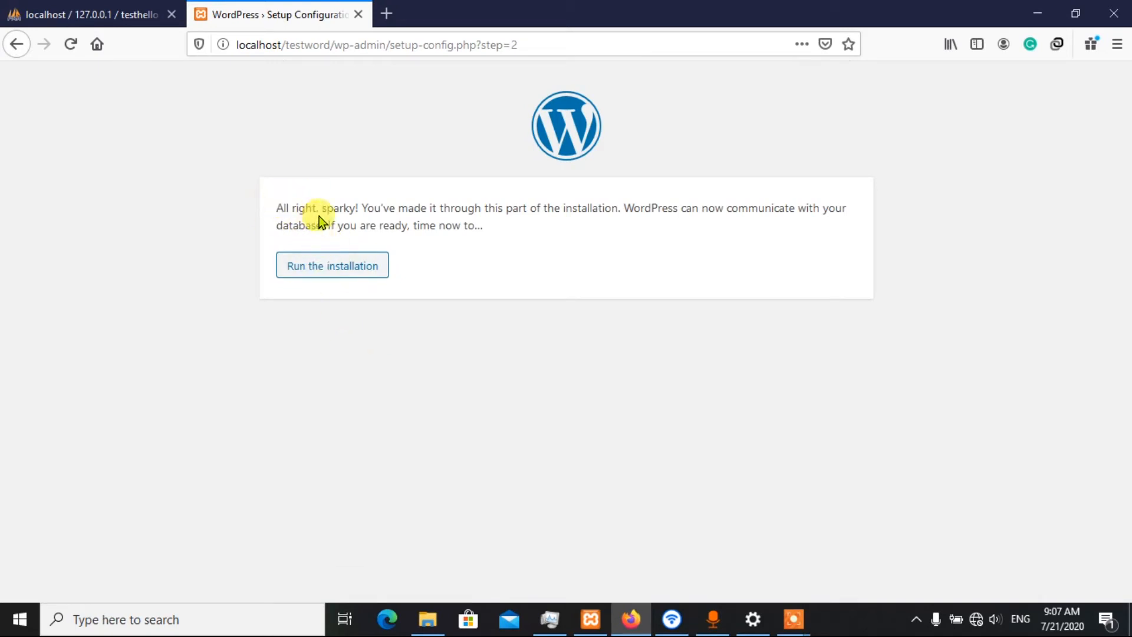
{"action": "left_click", "coordinate": [353, 271]}
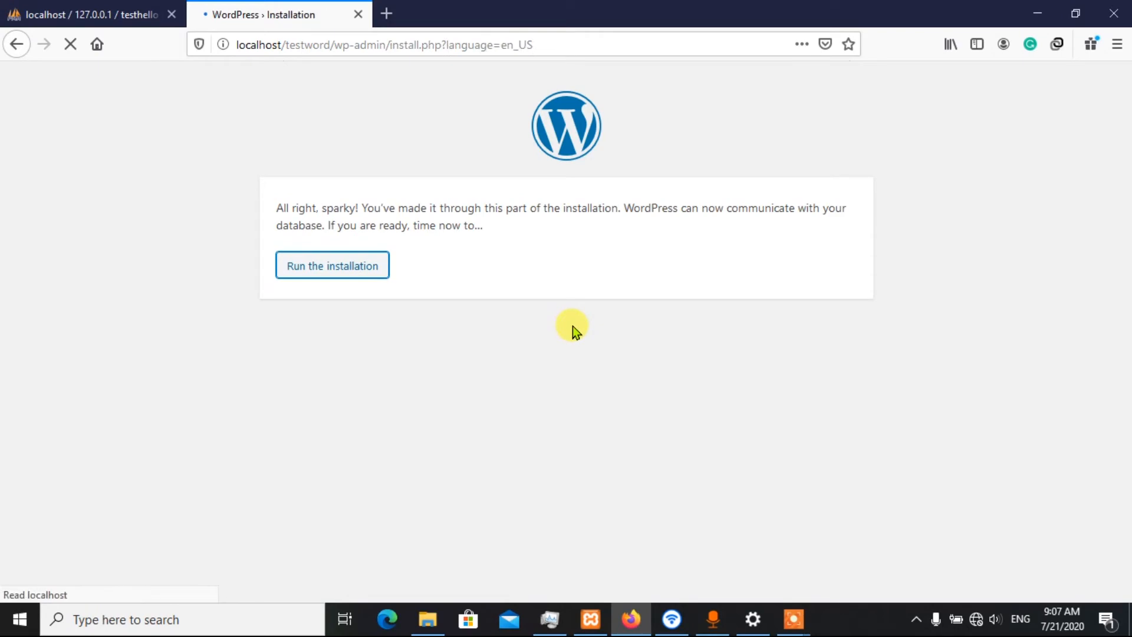
{"action": "left_click", "coordinate": [942, 257]}
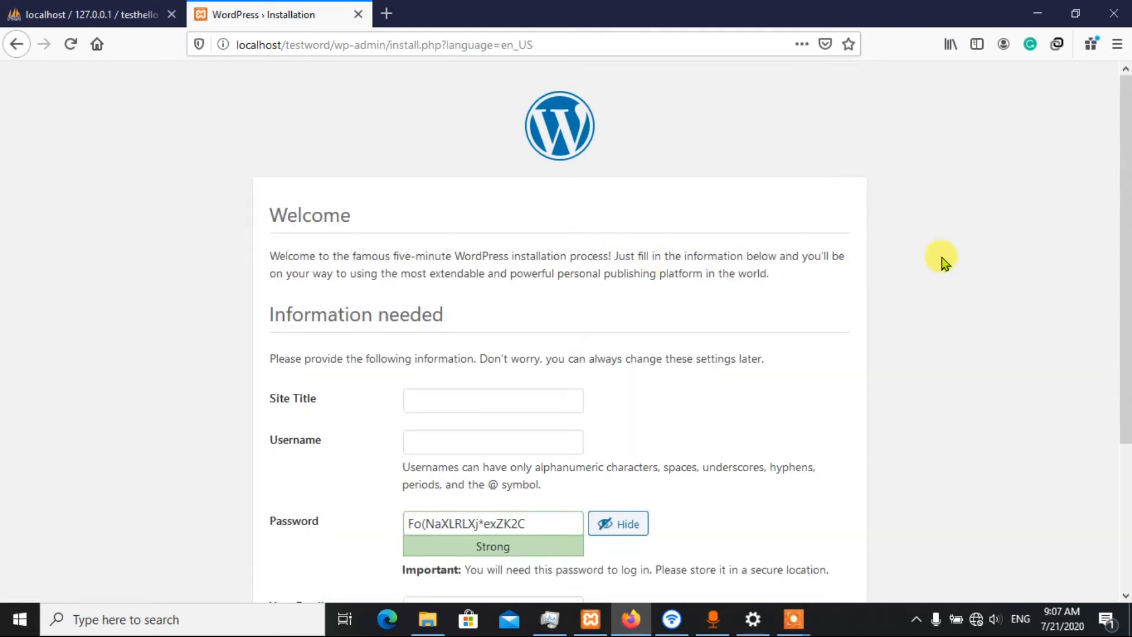
Enter the site title testwordhello, username admin, the account password and the contact e-mail, and install WordPress
{"action": "scroll", "coordinate": [943, 257], "scroll_direction": "down", "scroll_amount": 3}
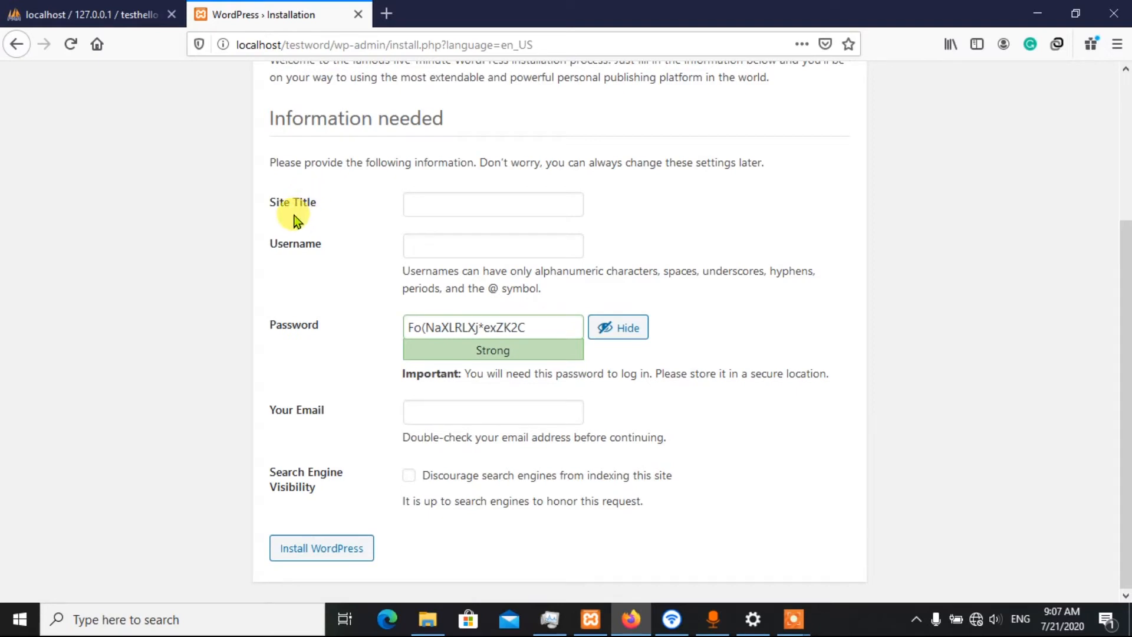
{"action": "left_click", "coordinate": [457, 203]}
{"action": "left_click", "coordinate": [738, 189]}
{"action": "left_click", "coordinate": [624, 329]}
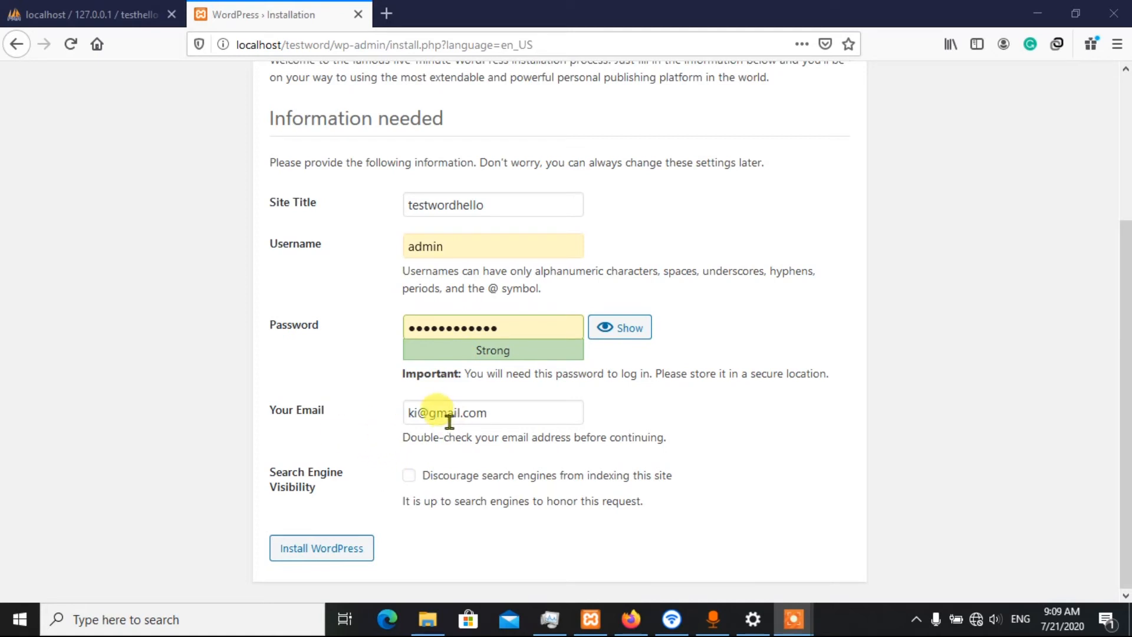
{"action": "left_click", "coordinate": [312, 551]}
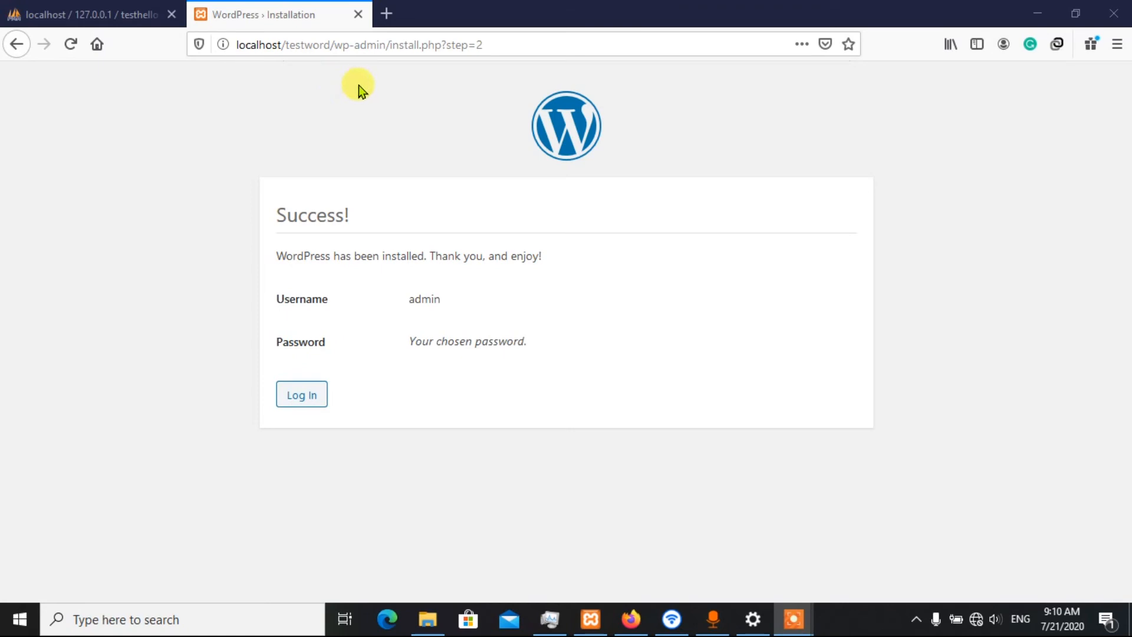
Close the installation page, open localhost/testword/wp-admin/ in a new tab and log in as admin
{"action": "left_click", "coordinate": [386, 17]}
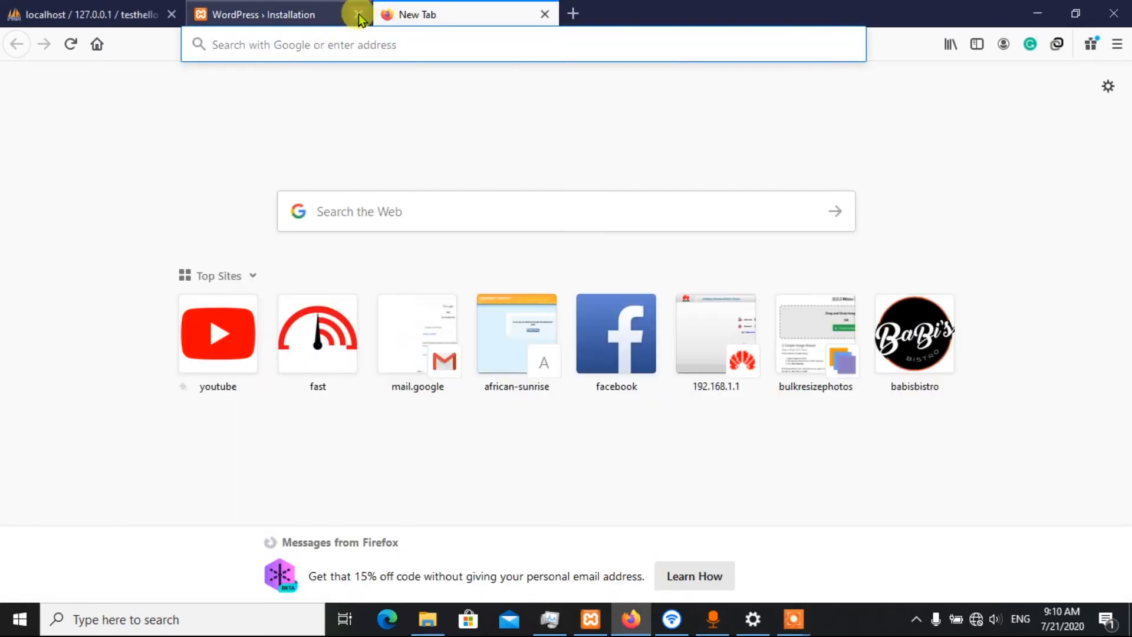
{"action": "left_click", "coordinate": [359, 18]}
{"action": "left_click", "coordinate": [300, 44]}
{"action": "type", "text": "localhost/"}
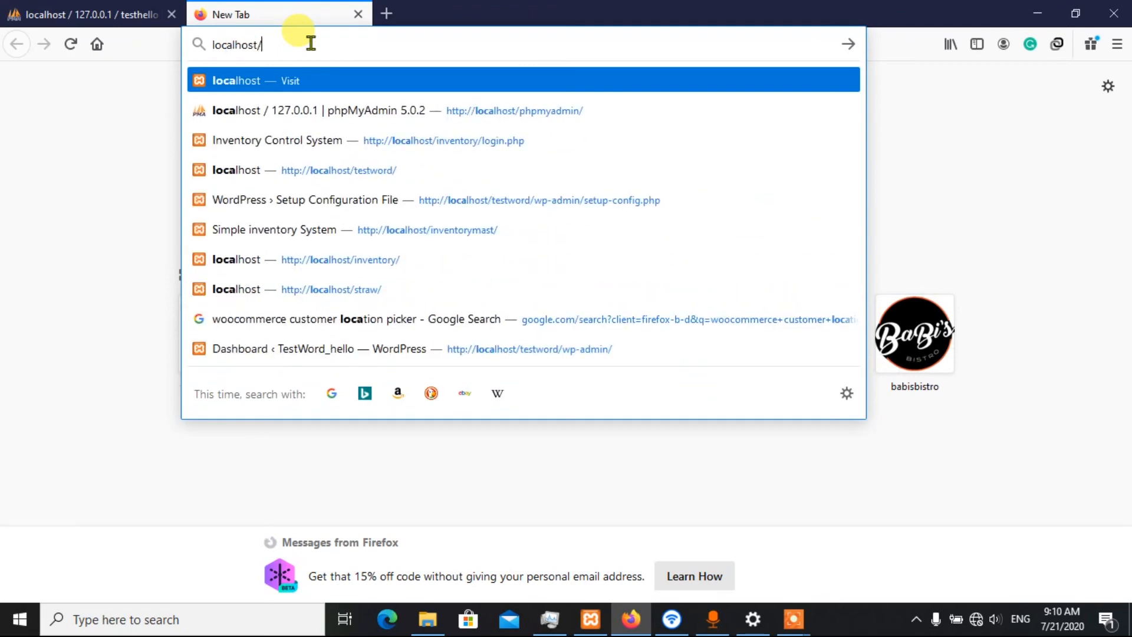
{"action": "type", "text": "tes"}
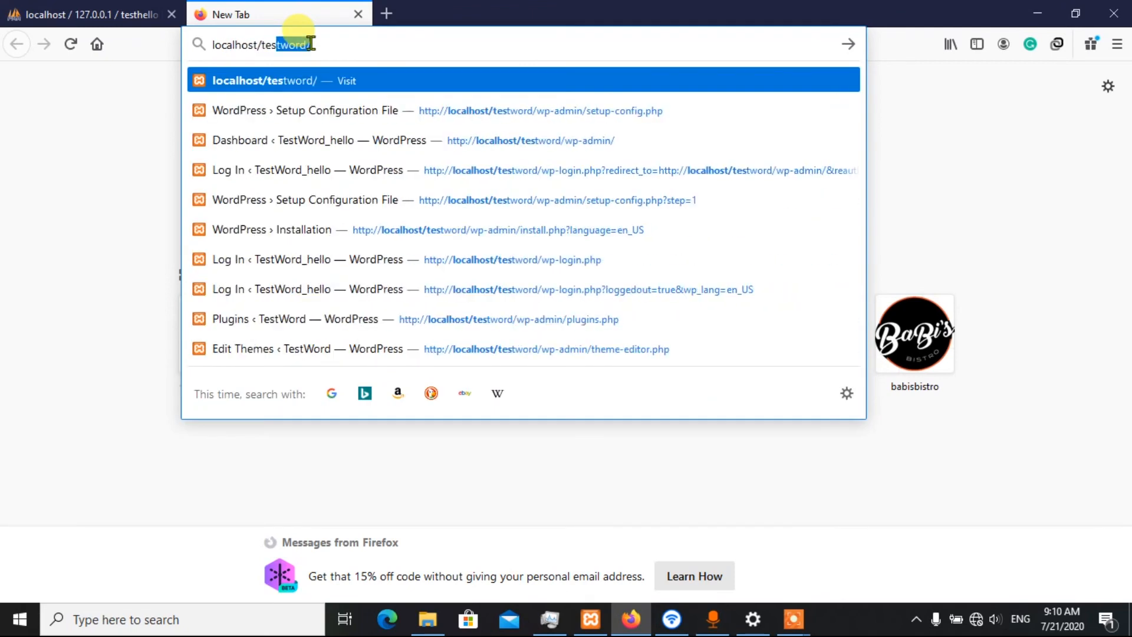
{"action": "left_click", "coordinate": [311, 44]}
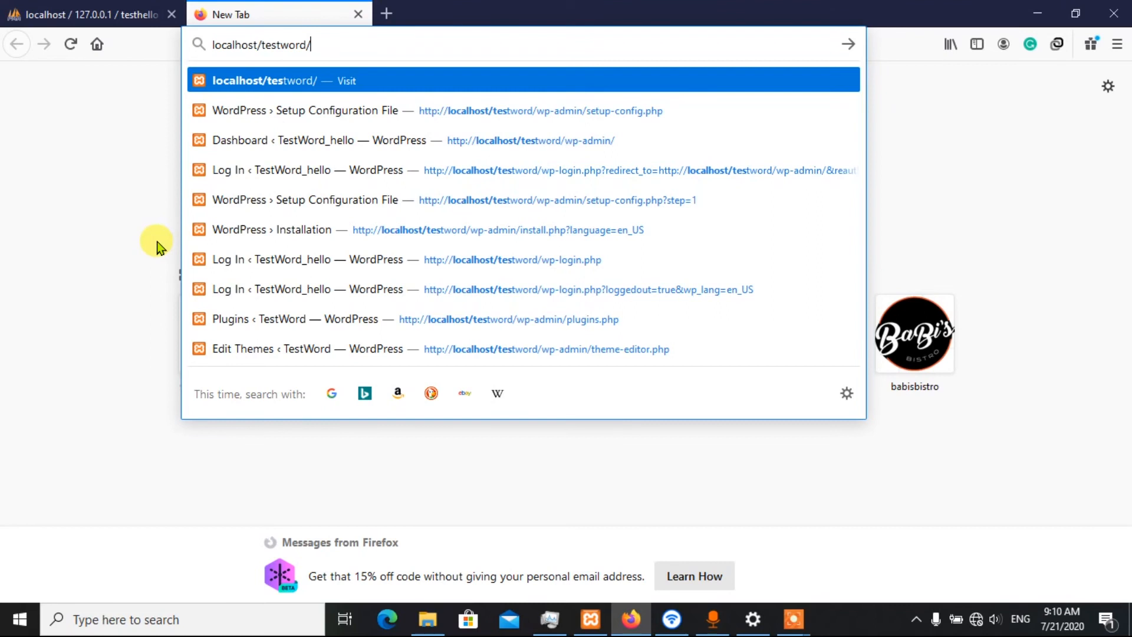
{"action": "type", "text": "wp-admin/"}
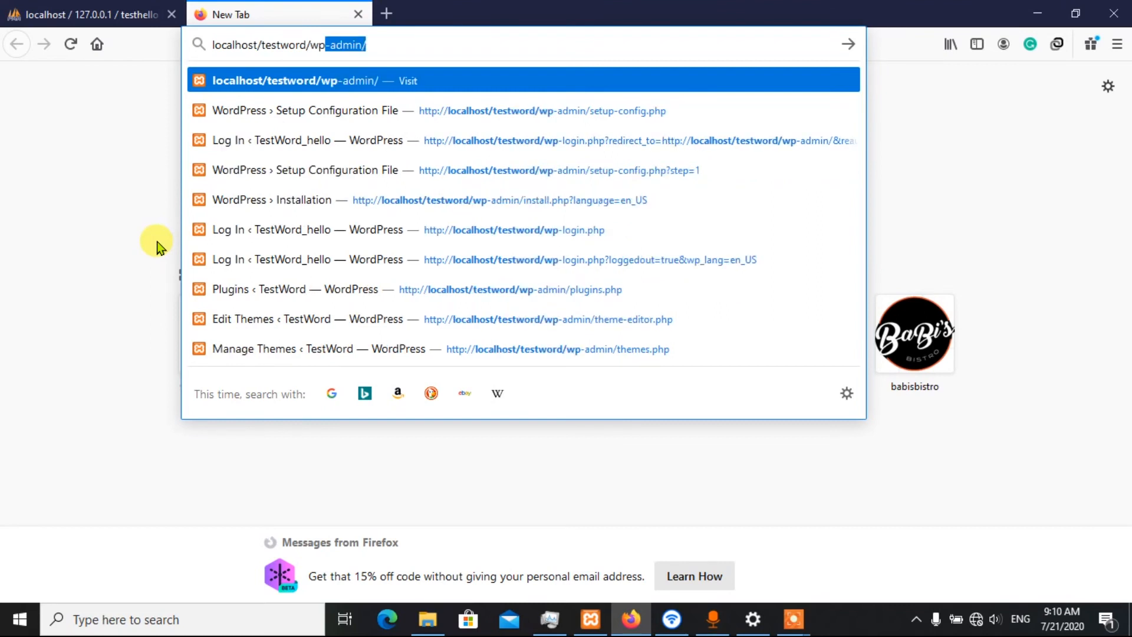
{"action": "key", "text": "Right"}
{"action": "key", "text": "Return"}
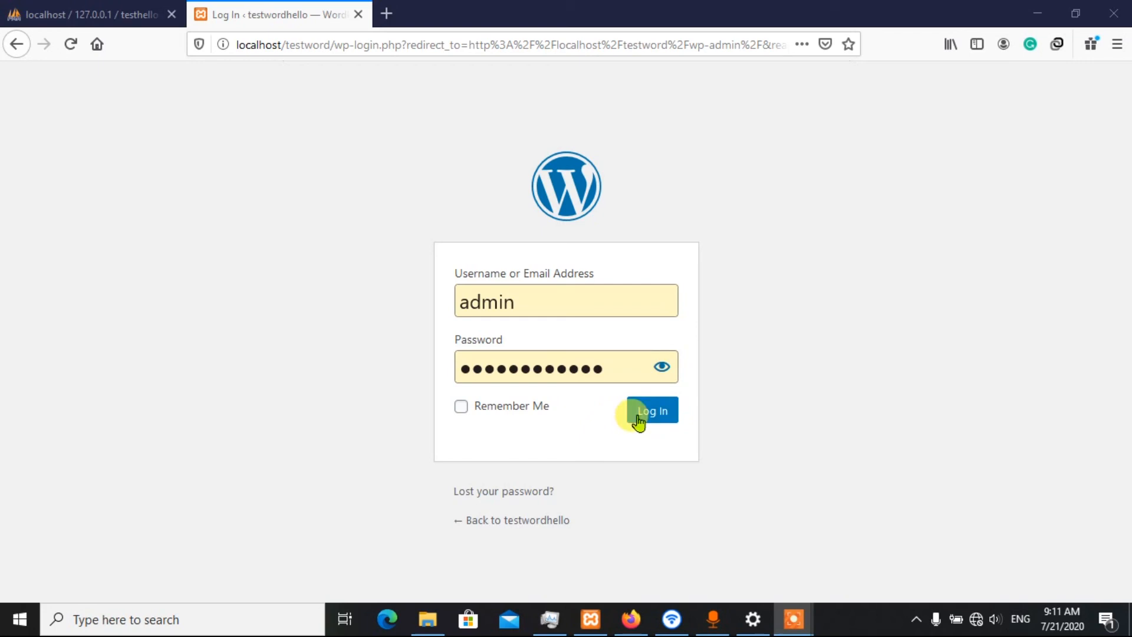
{"action": "left_click", "coordinate": [667, 420]}
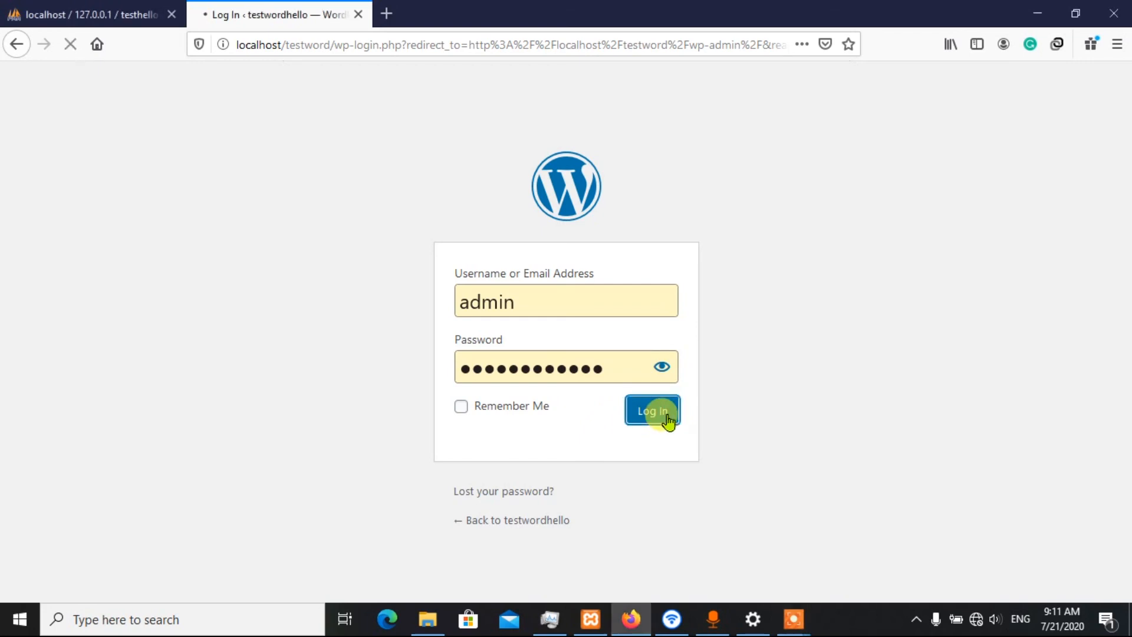